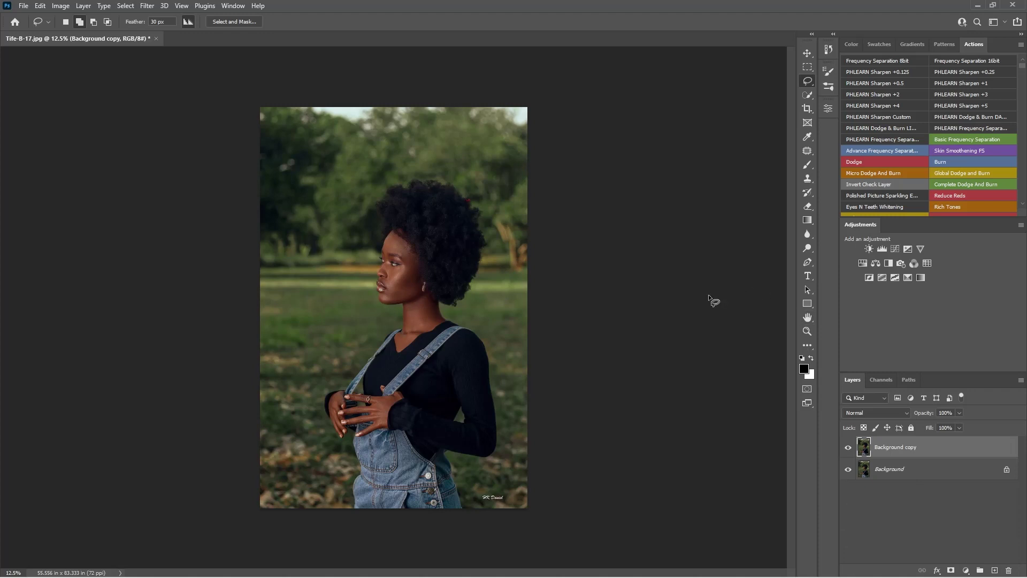
Step: Convert the Background copy layer to a smart object and open it in the Camera Raw Filter
right_click(936, 451)
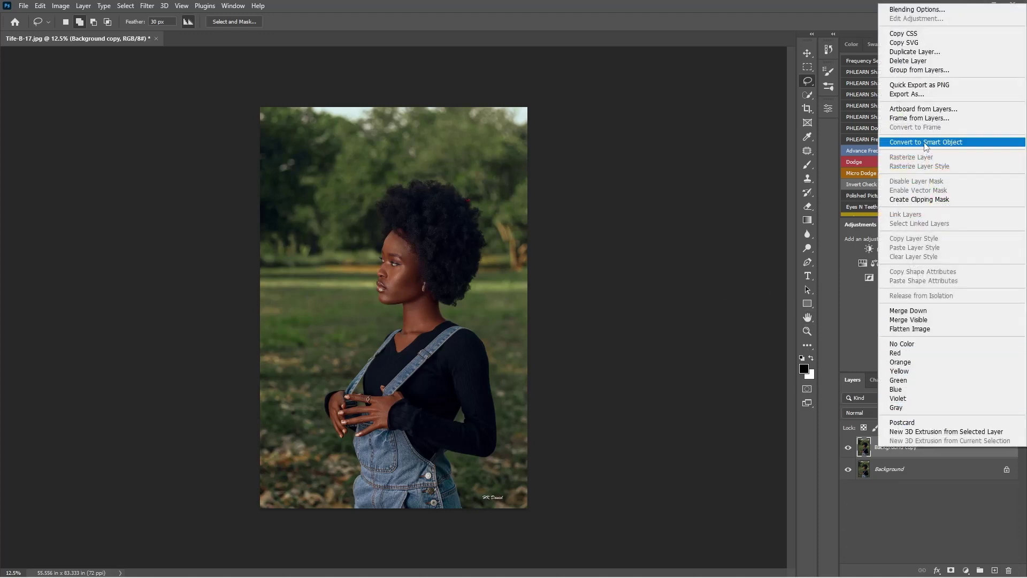
click(927, 143)
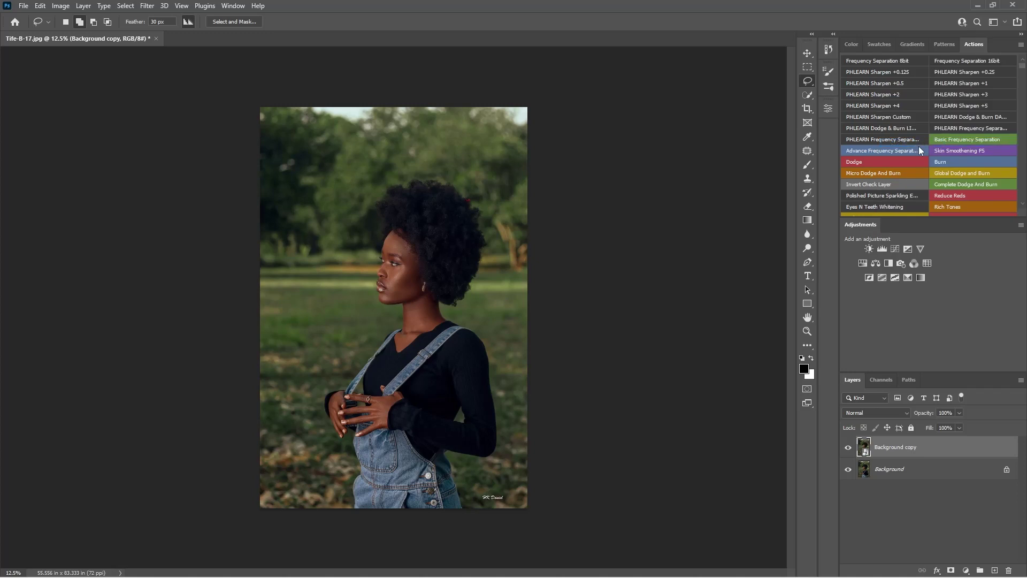
click(159, 6)
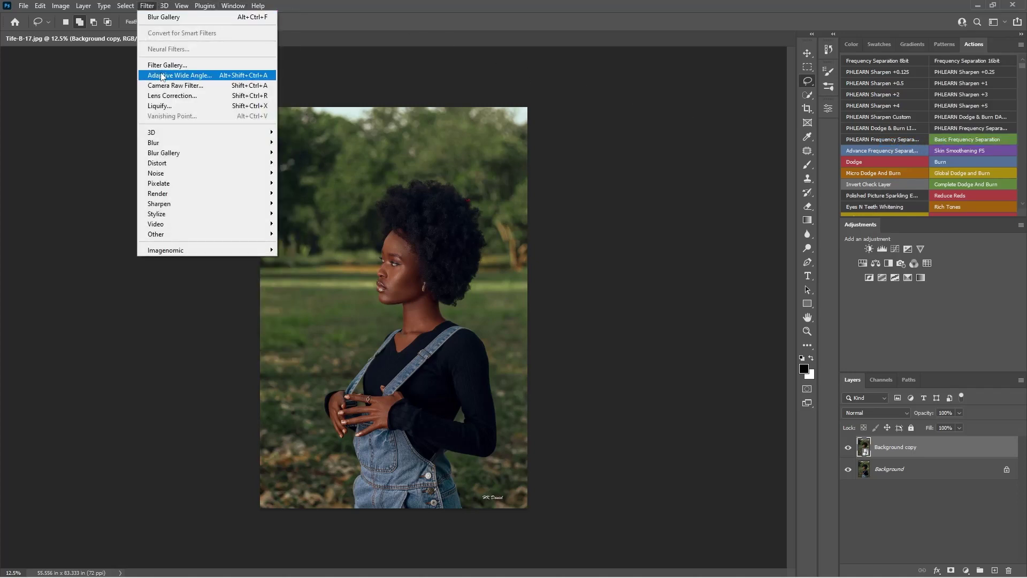
click(171, 85)
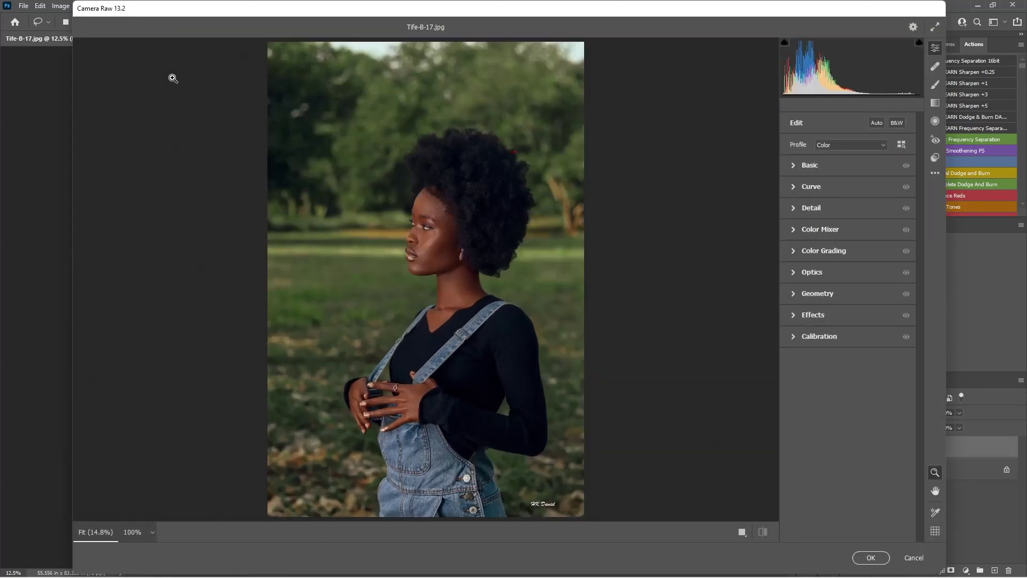
Step: Set Basic Temperature +3, Tint -5, Exposure -0.40, Contrast +2, Highlights -41, Shadows +25, Whites +36, Blacks +7, Texture +4, Clarity +5, Dehaze +13, Vibrance +43, Saturation -11
click(795, 163)
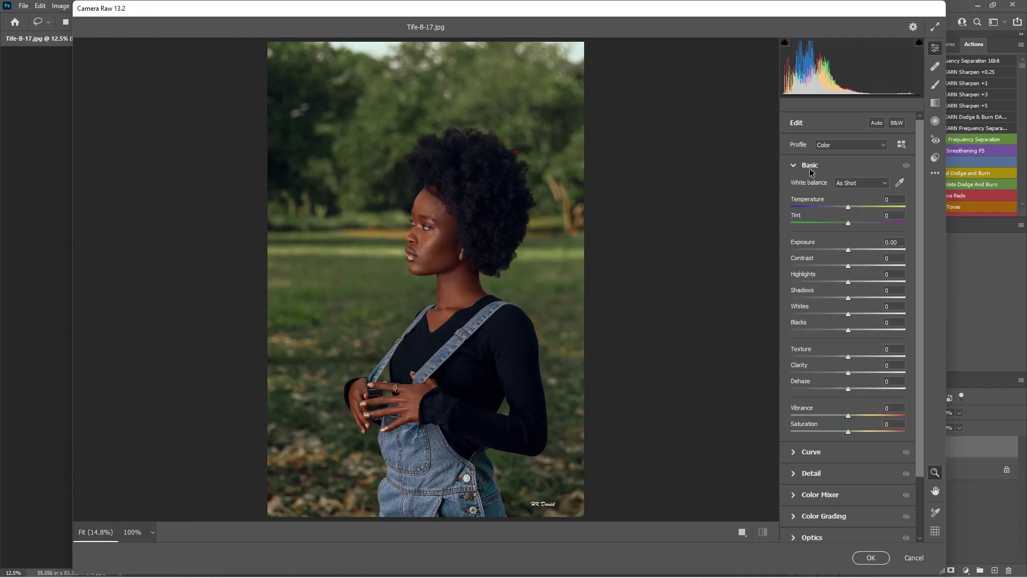
drag(850, 208, 851, 213)
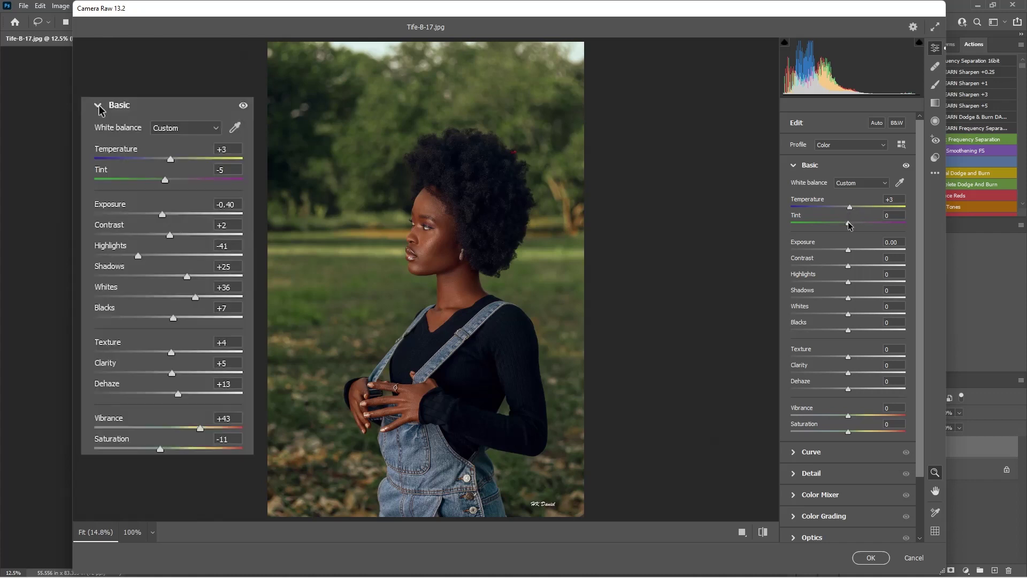
drag(850, 225, 843, 399)
scroll(855, 359, down, 1)
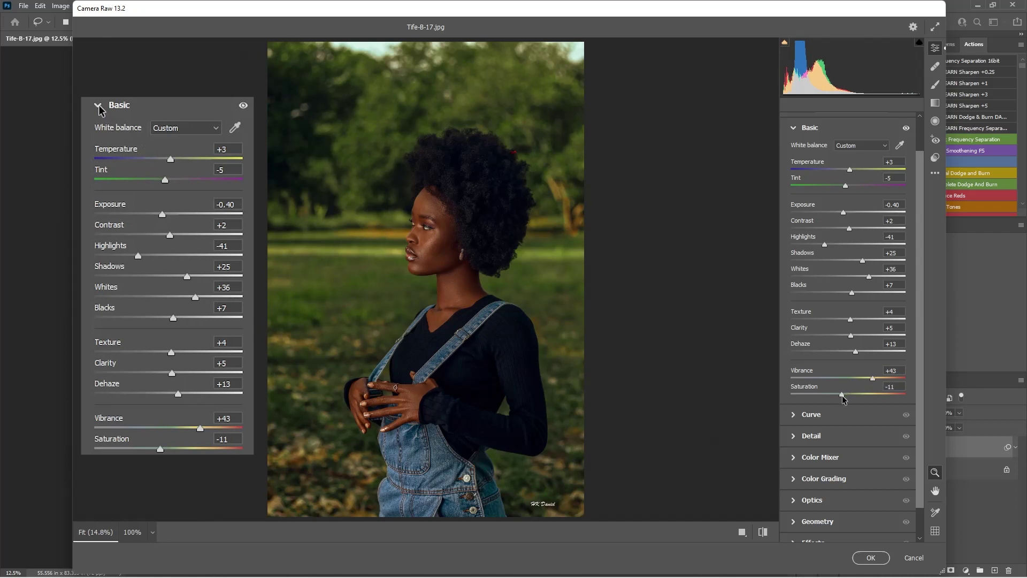
click(793, 129)
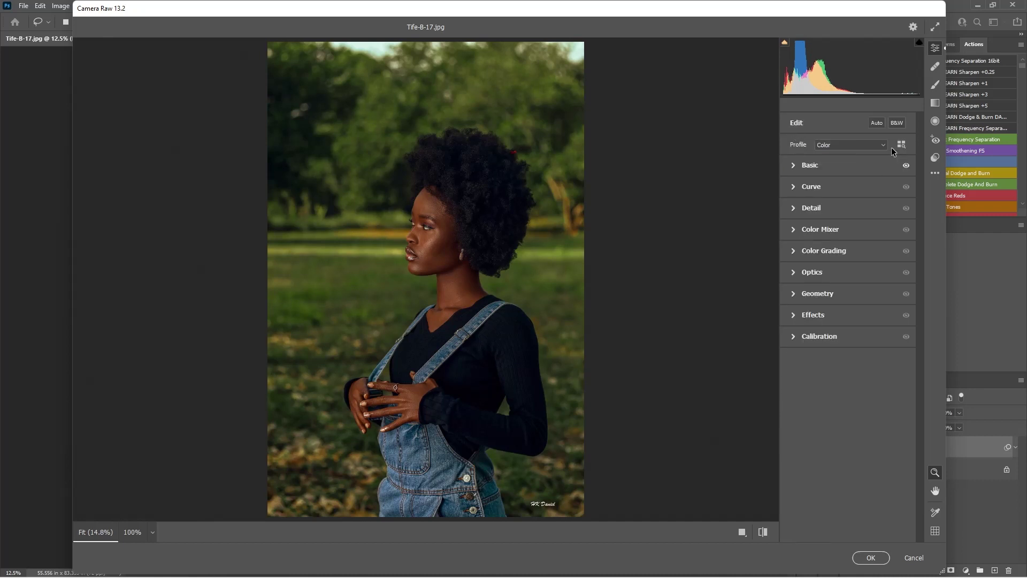
Step: Add a shadow point to the composite point curve and raise a highlight point to input 186, output 202
click(793, 186)
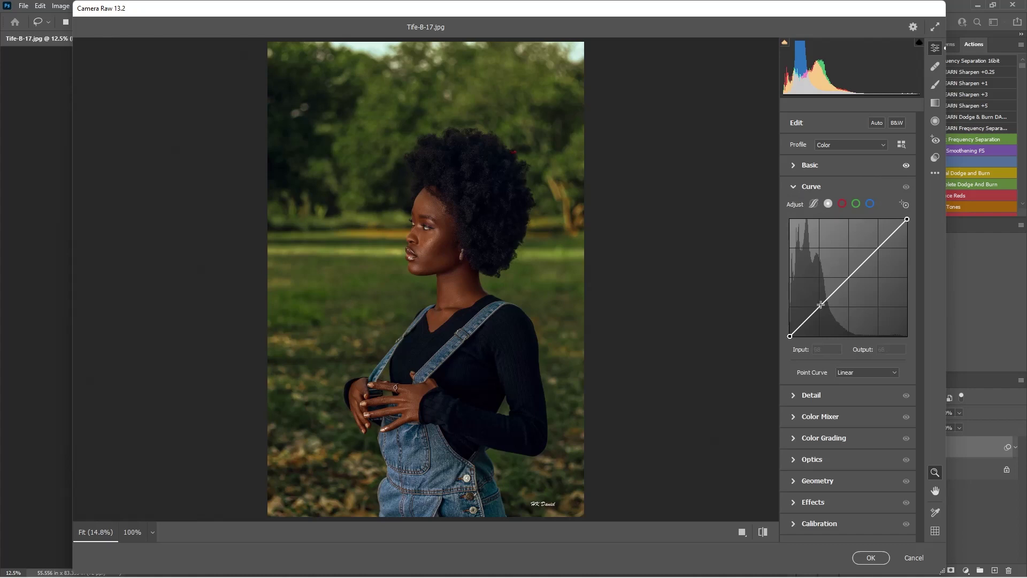
drag(820, 305, 819, 303)
drag(876, 249, 876, 247)
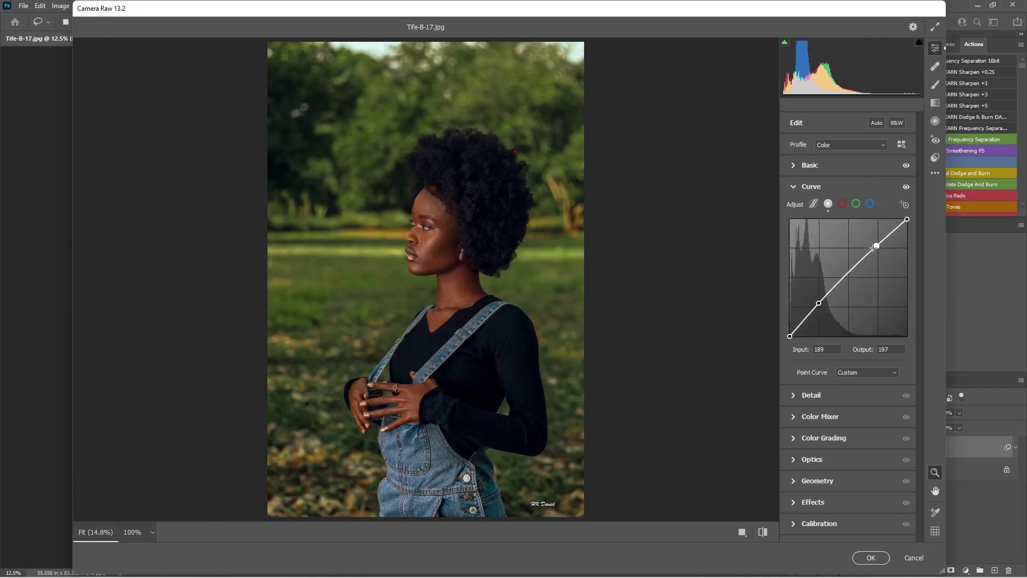
drag(876, 245, 875, 244)
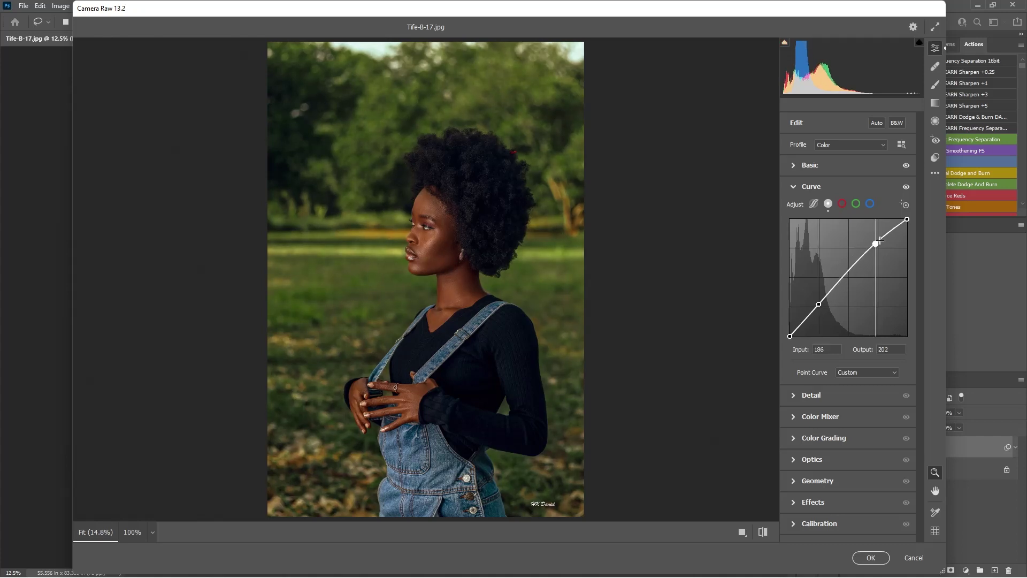
Step: Lower the shadow area of the blue channel curve slightly to warm the darker tones
click(870, 204)
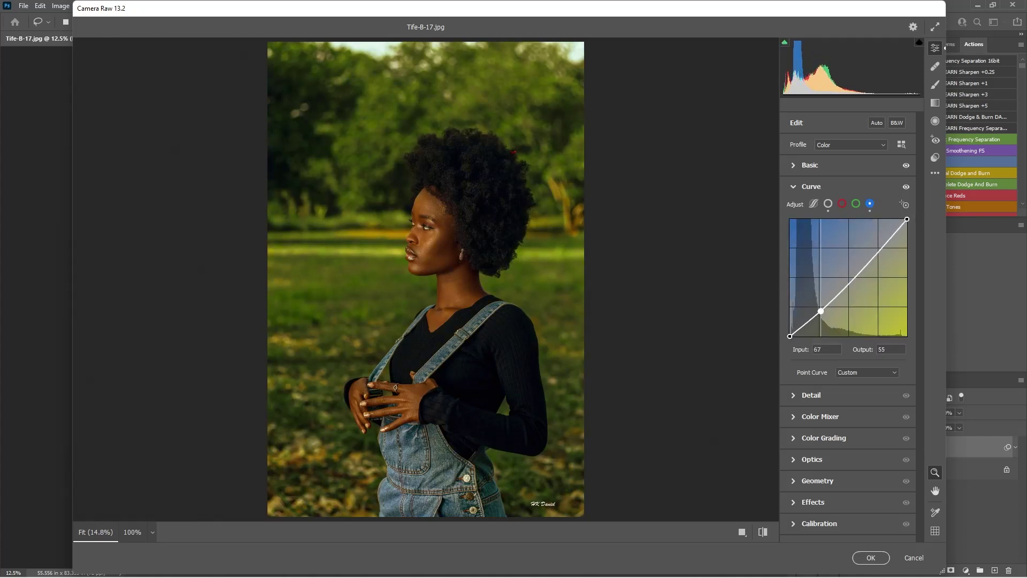
drag(820, 308, 819, 309)
click(797, 187)
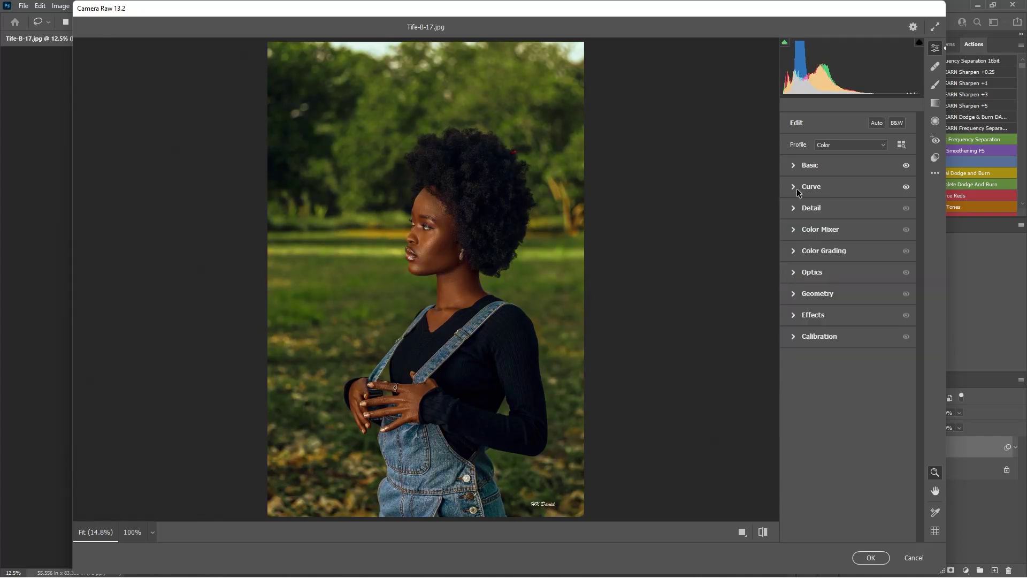
Step: Set the Detail adjustments to Sharpening 8, Noise Reduction 10 and Color Noise Reduction 9
click(799, 209)
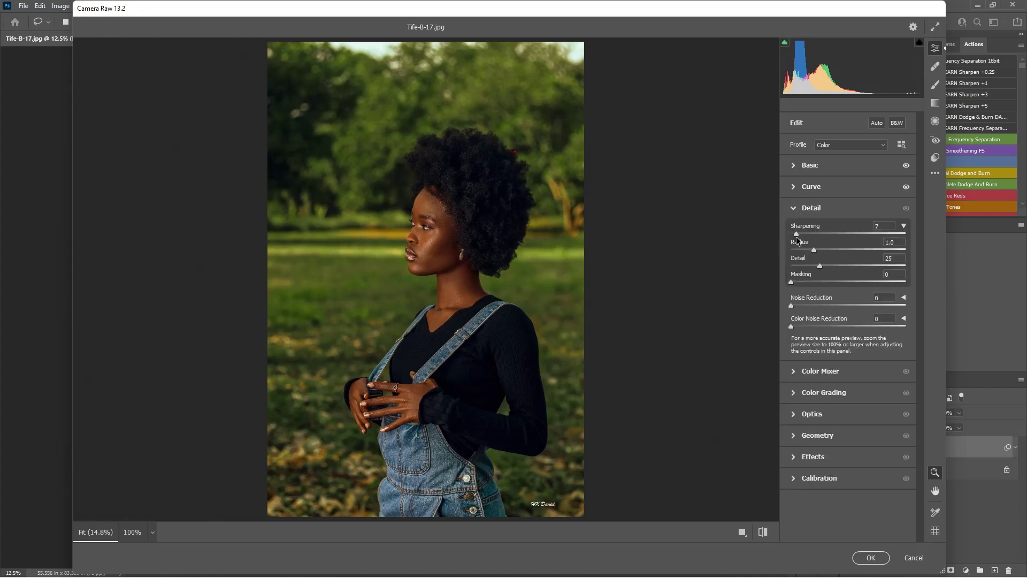
drag(797, 242, 798, 243)
drag(791, 306, 804, 320)
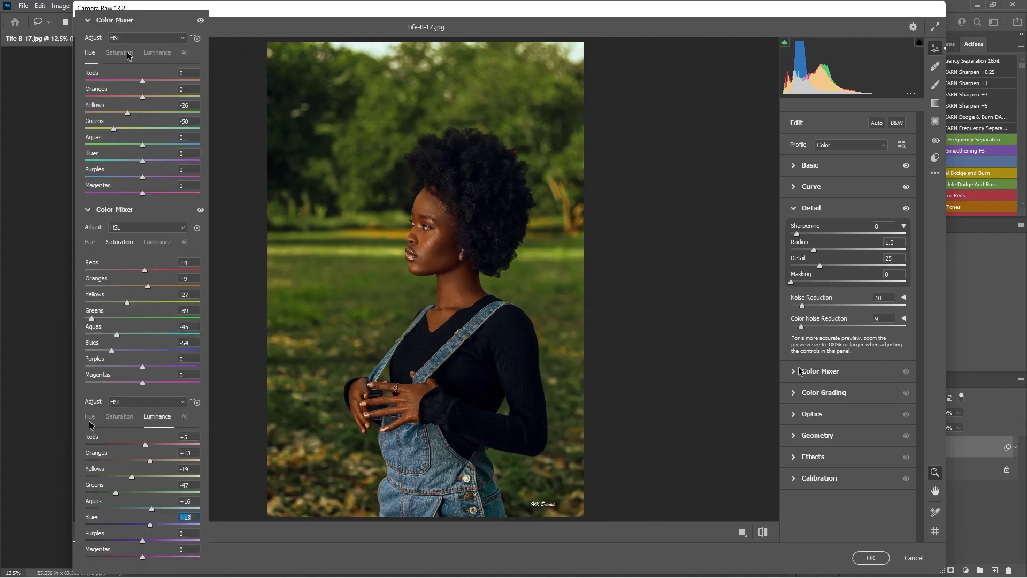
Step: Set the Color Mixer saturation to Reds +4, Oranges +9, Yellows -27, Greens -89, Aquas +9 and Blues +9
click(820, 371)
click(825, 262)
drag(847, 290, 854, 373)
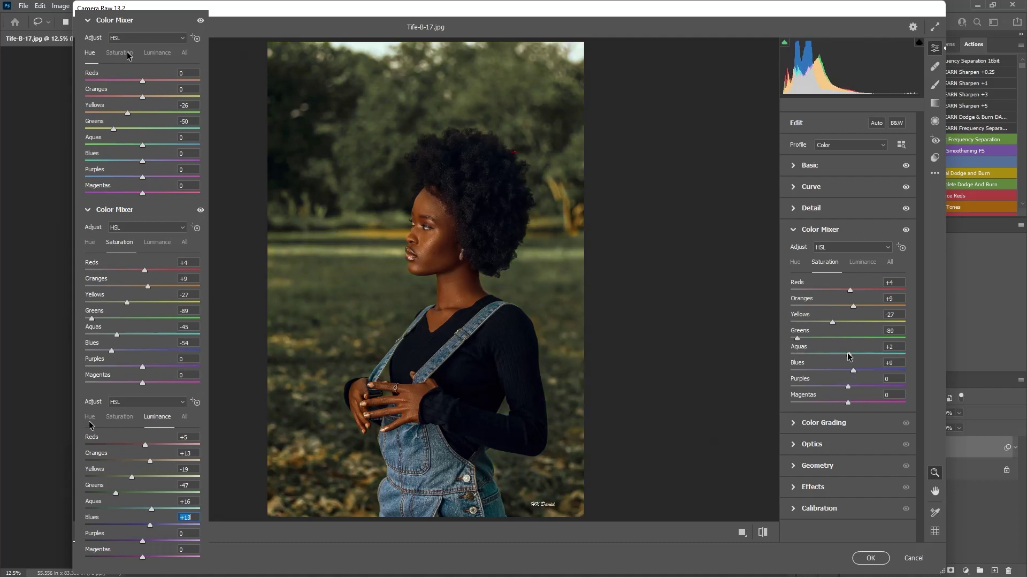
Step: Set the Color Mixer luminance to Reds +5, Oranges +13, Yellows -19, Greens -47, Aquas +16 and Blues +13
click(863, 262)
drag(848, 290, 851, 293)
drag(848, 306, 854, 353)
drag(848, 369, 855, 370)
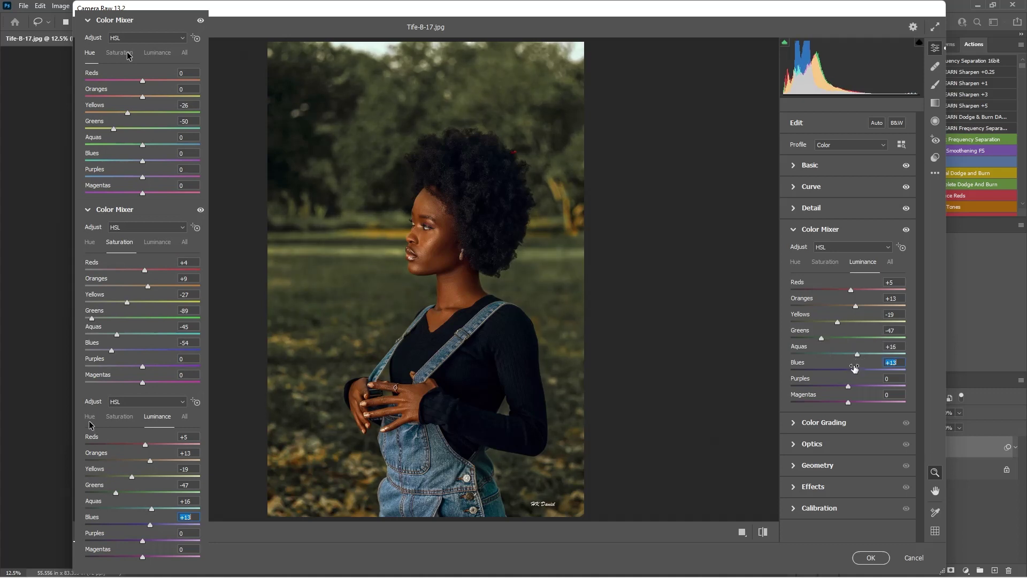
Step: Set the Color Mixer hue to Yellows -26 and Greens -50, and the saturation to Aquas -45 and Blues -54
click(797, 264)
drag(848, 338, 847, 309)
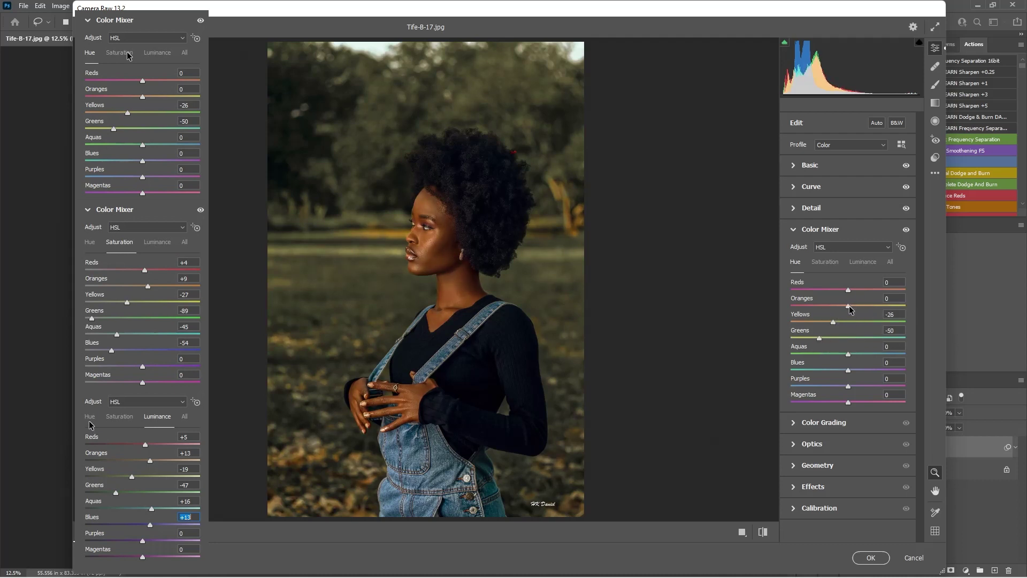
click(833, 264)
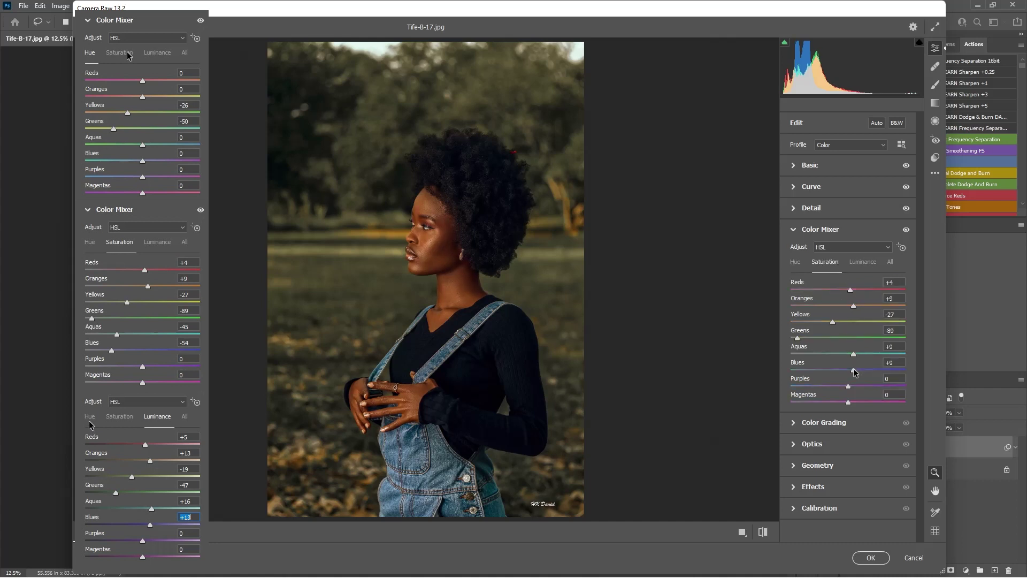
drag(852, 371, 821, 357)
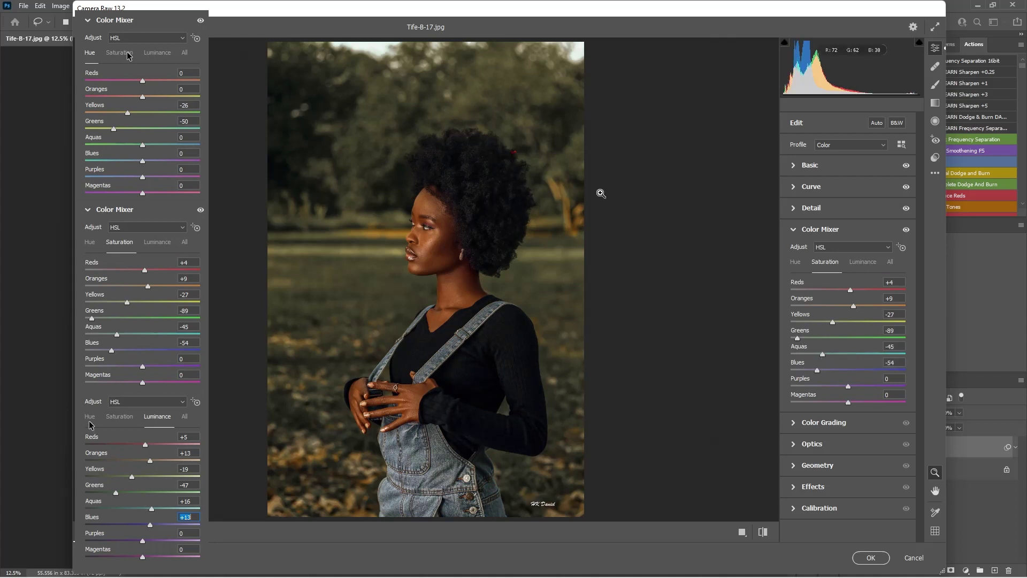
click(882, 231)
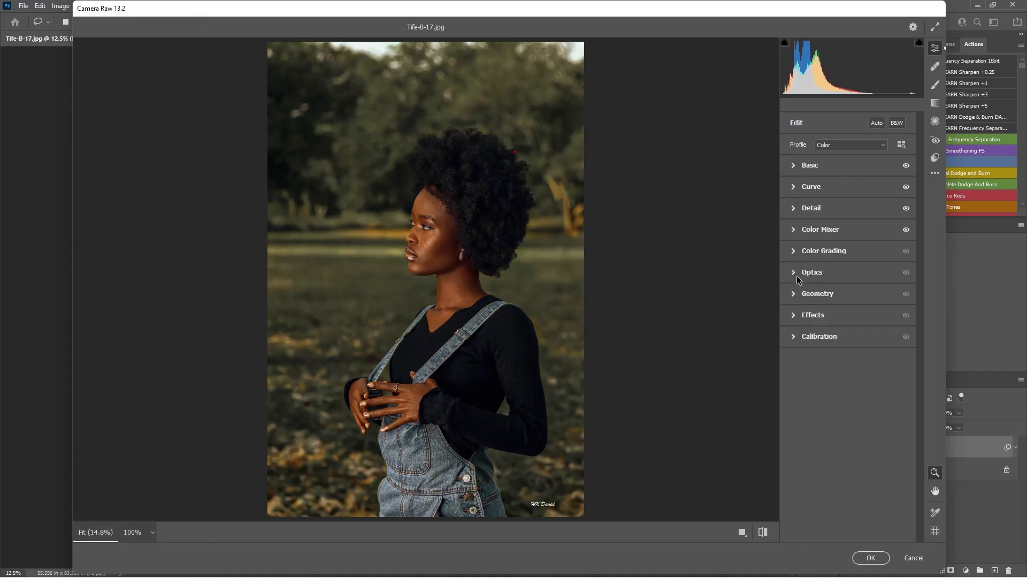
Step: In Color Grading, tint the shadows teal and the highlights orange, lower the highlights luminance, and fine-tune the shadows luminance
click(794, 251)
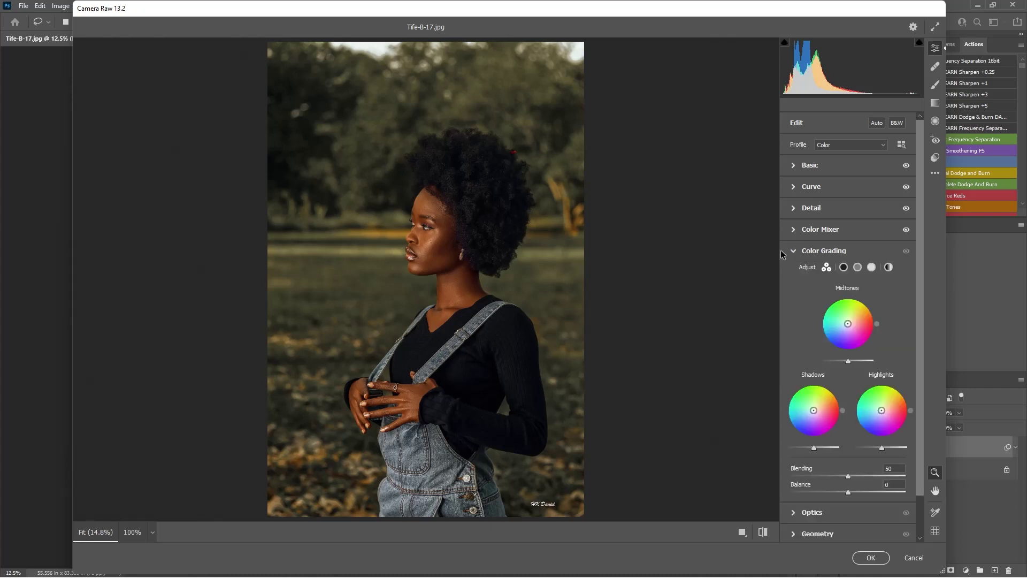
mouse_move(814, 411)
mouse_down()
mouse_move(801, 412)
mouse_move(811, 410)
mouse_up()
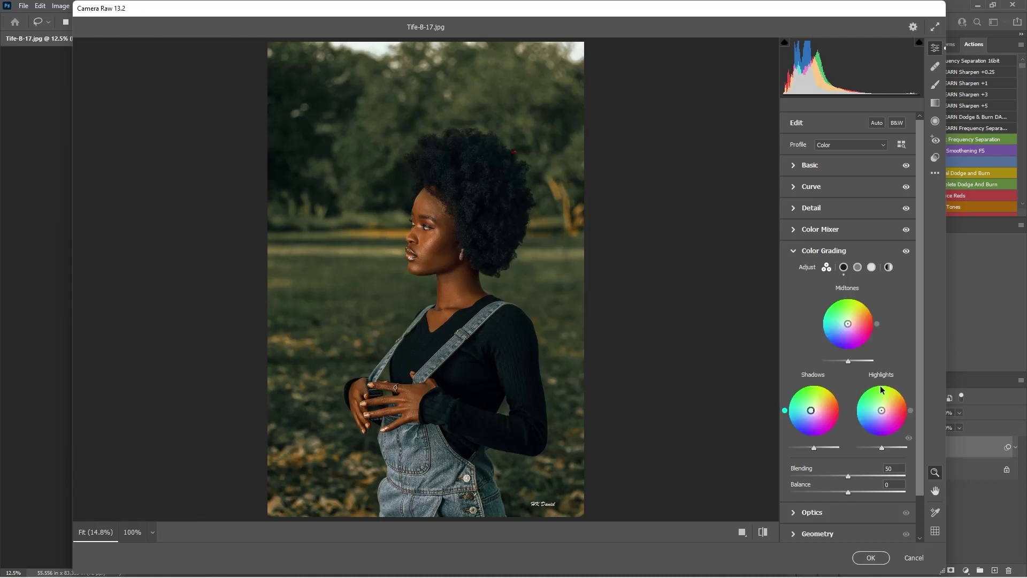
drag(882, 410, 886, 408)
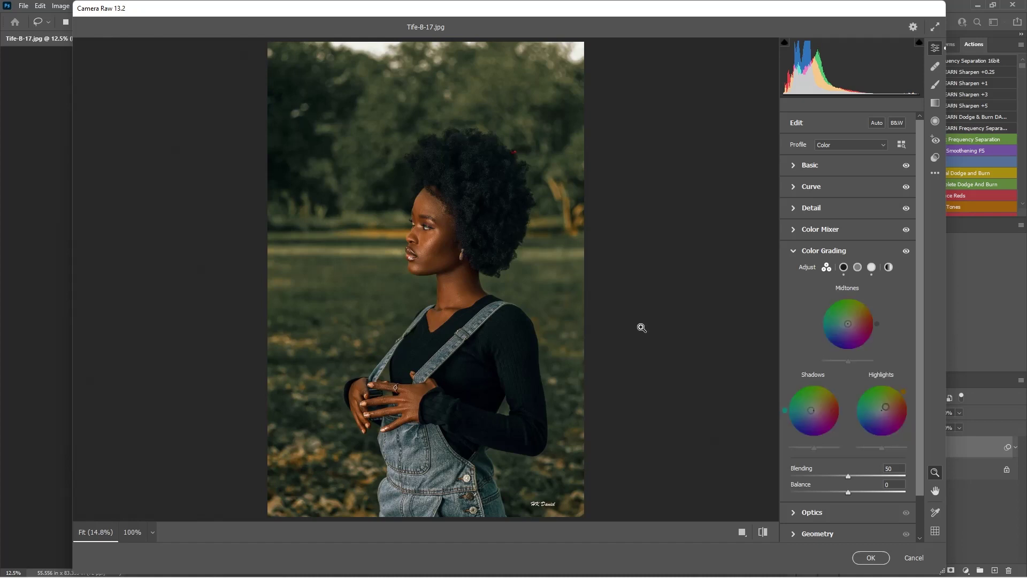
drag(882, 447, 866, 450)
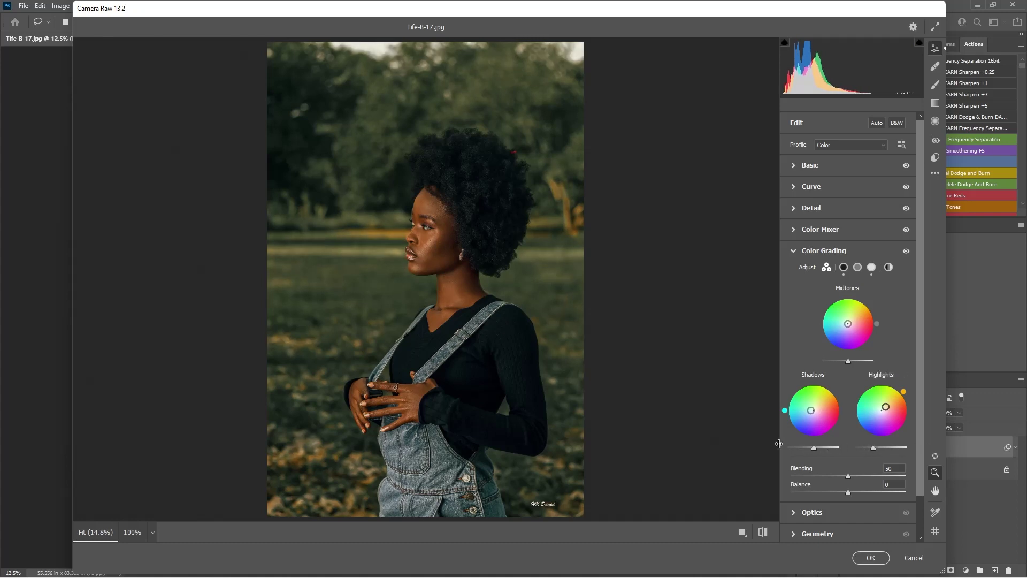
mouse_move(815, 447)
mouse_down()
mouse_move(825, 449)
mouse_move(816, 448)
mouse_up()
click(807, 251)
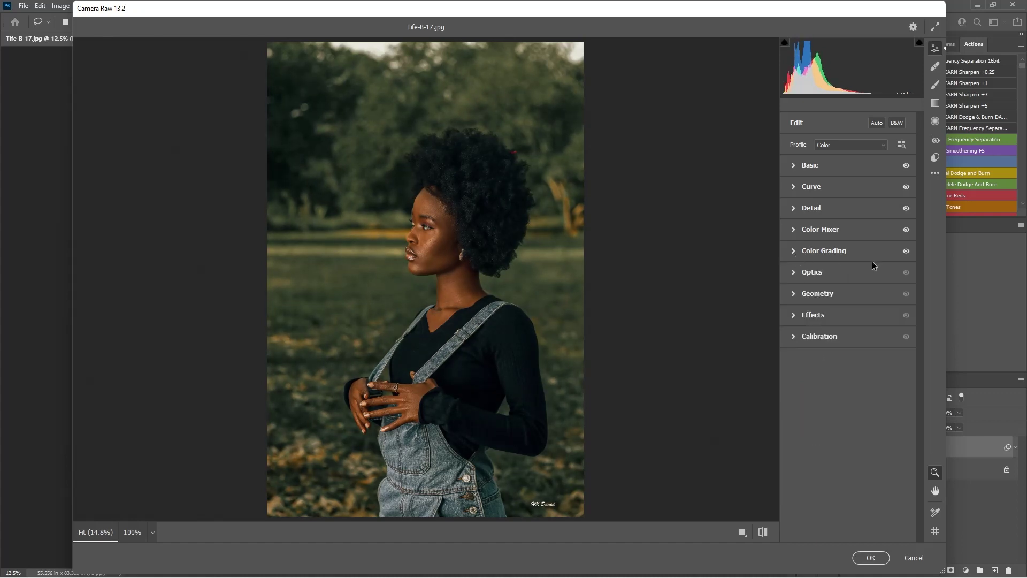
click(906, 250)
click(906, 250)
Step: Set the Optics vignette to -37 to darken the edges of the photo
click(793, 274)
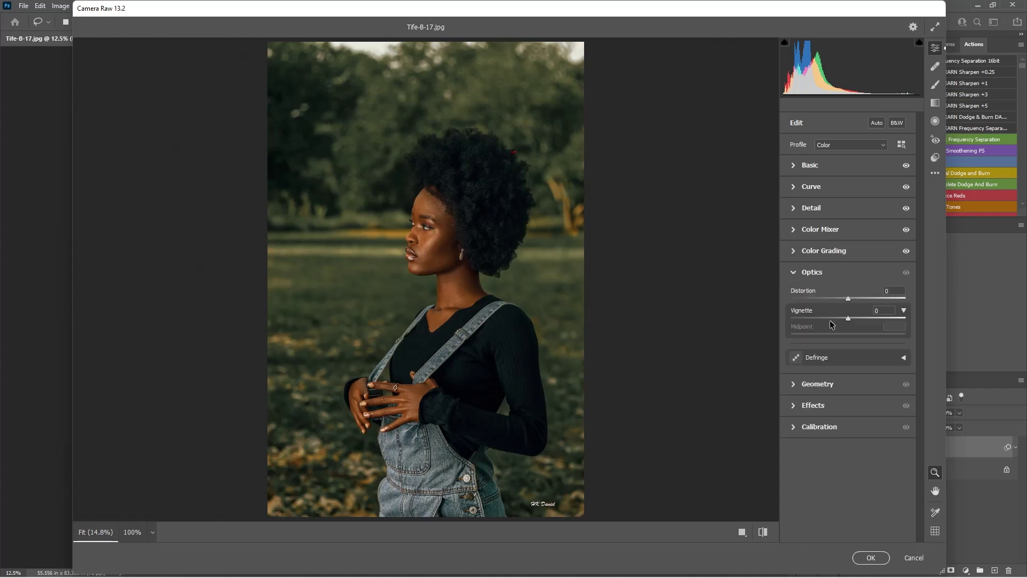
drag(849, 316, 827, 316)
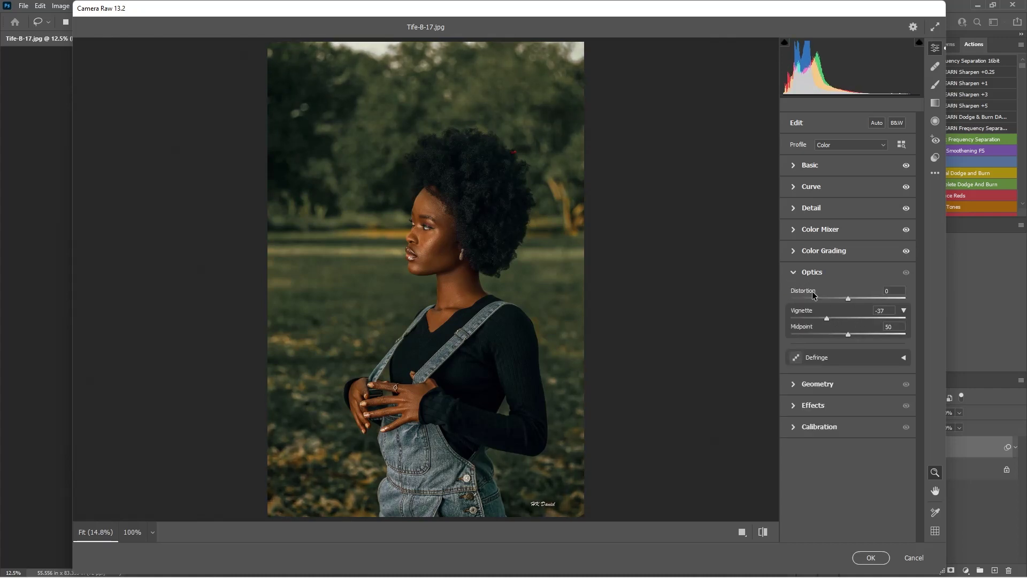
click(794, 272)
click(799, 315)
click(798, 314)
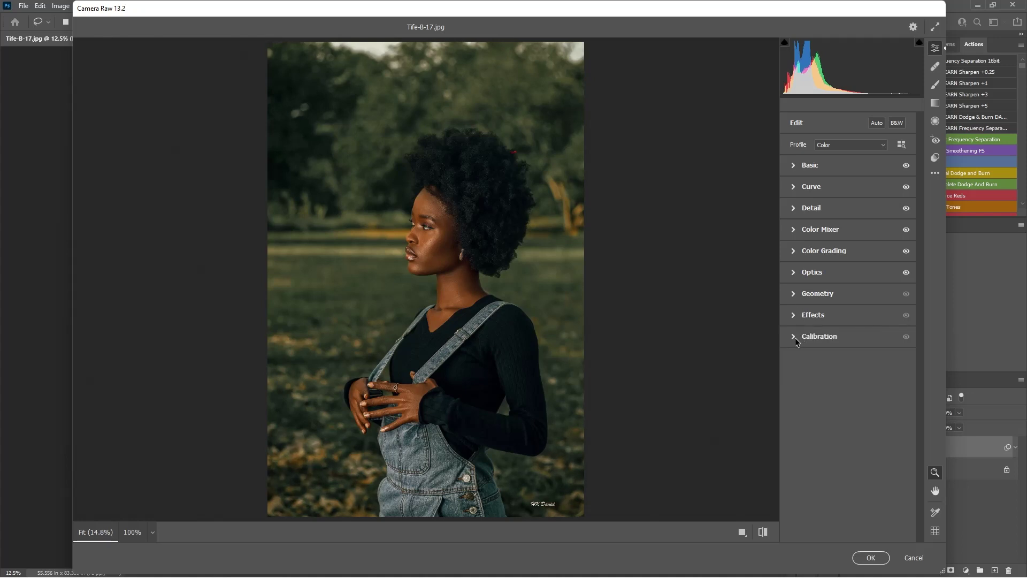
Step: In Calibration, lower the Red Primary saturation, raise the Green Primary saturation, and fine-tune the Blue Primary saturation
click(800, 336)
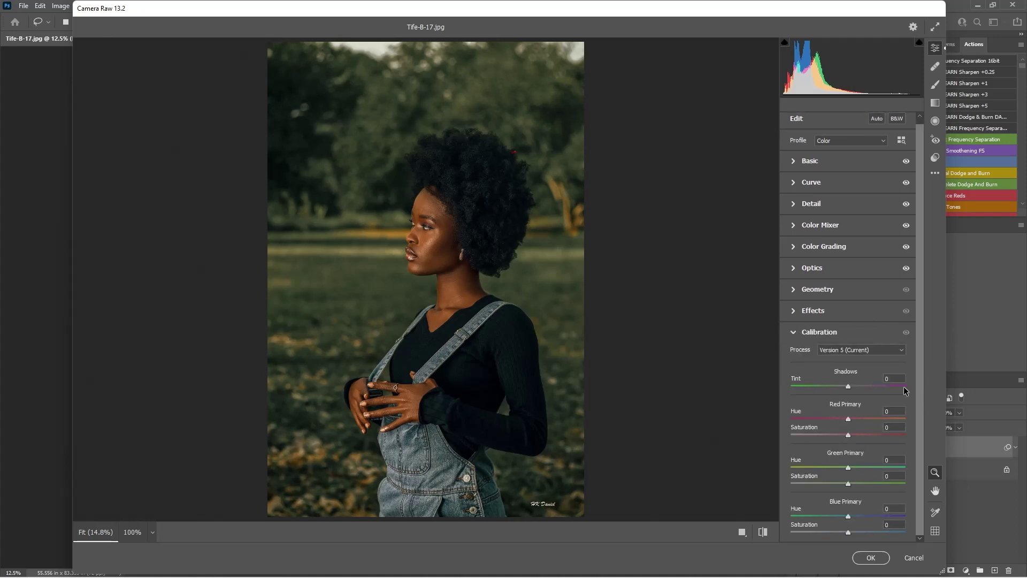
drag(848, 435, 836, 435)
drag(845, 480, 755, 470)
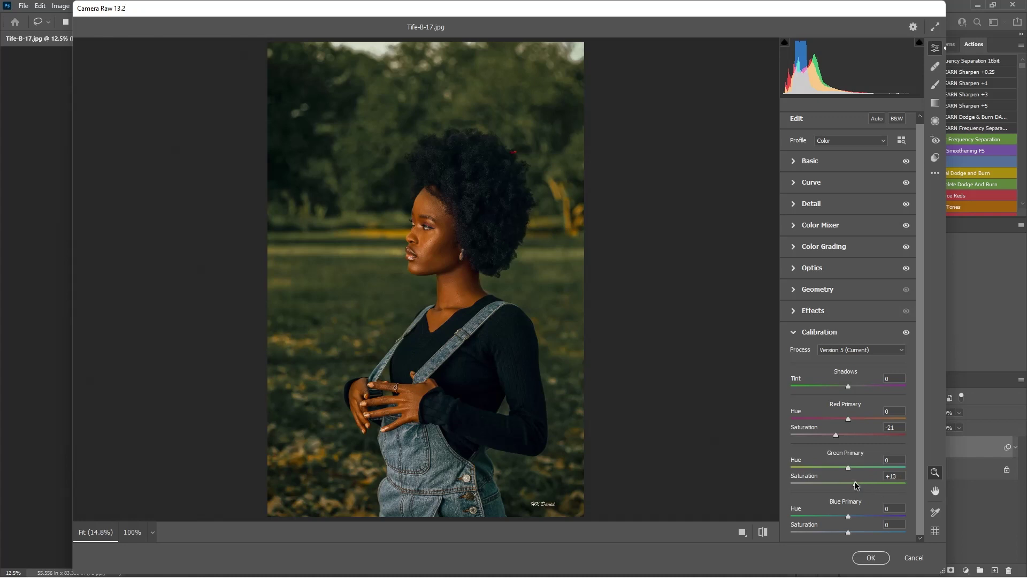
drag(855, 482, 889, 483)
drag(874, 438, 820, 436)
mouse_move(851, 528)
mouse_down()
mouse_move(898, 530)
mouse_move(816, 532)
mouse_move(853, 533)
mouse_up()
drag(888, 483, 906, 486)
click(808, 330)
Step: Compare the photo with and without the Calibration adjustments, and the complete edit against the default settings
click(906, 335)
click(907, 335)
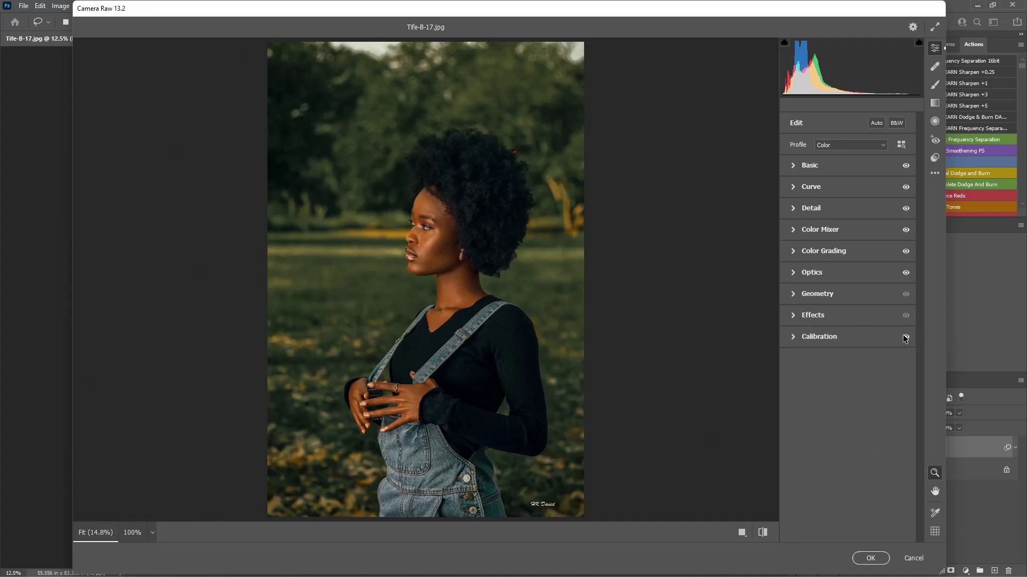
click(906, 337)
click(906, 337)
click(764, 530)
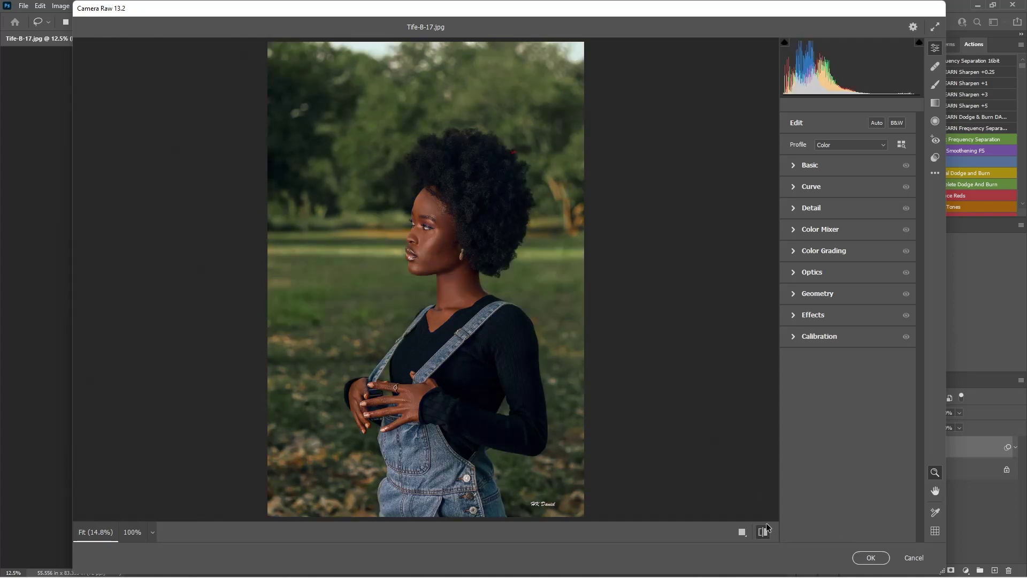
click(768, 525)
click(769, 532)
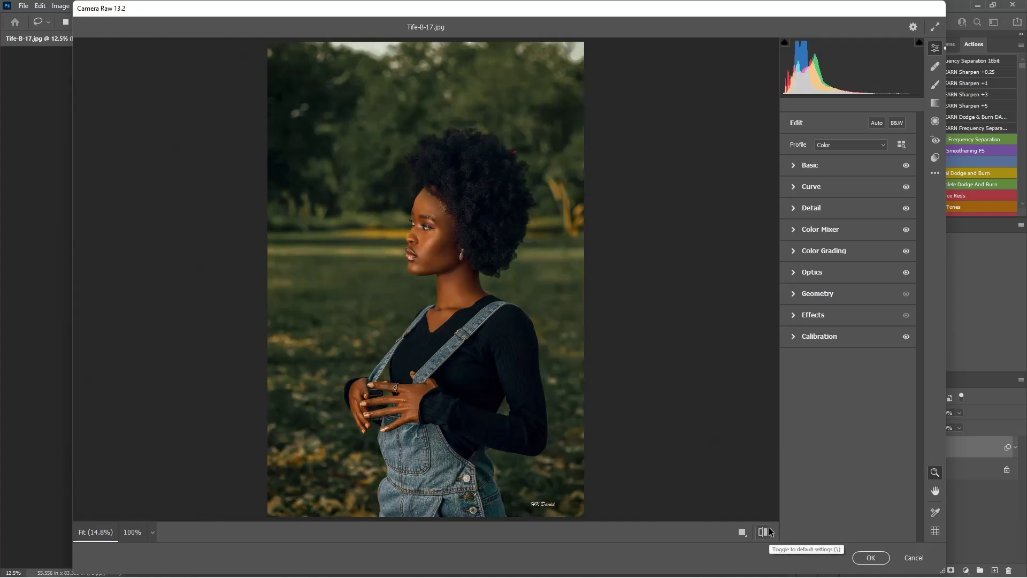
click(768, 531)
click(768, 531)
click(769, 531)
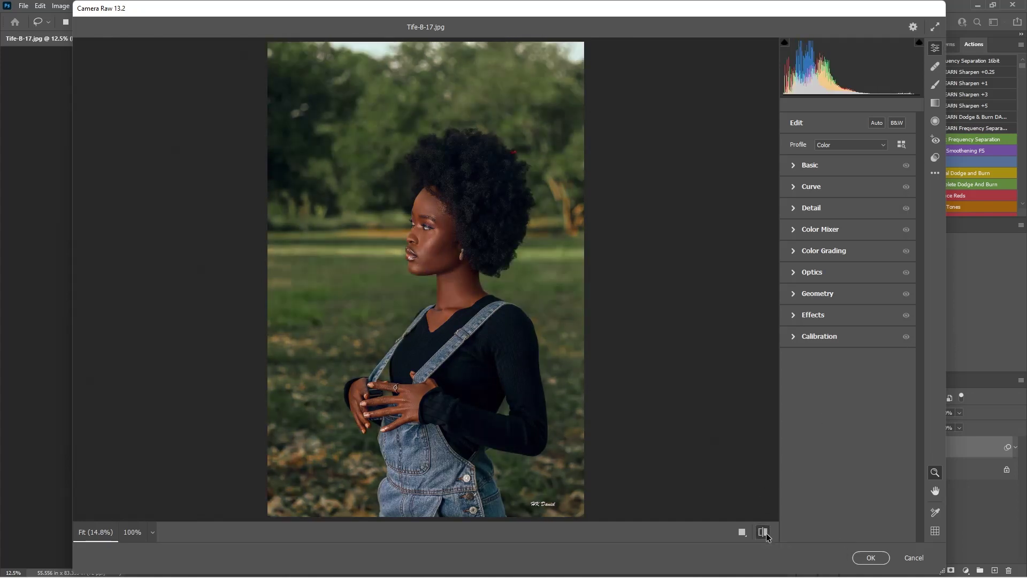
Step: In the Basic adjustments, raise Contrast to +11 and reduce Vibrance and Saturation
click(769, 531)
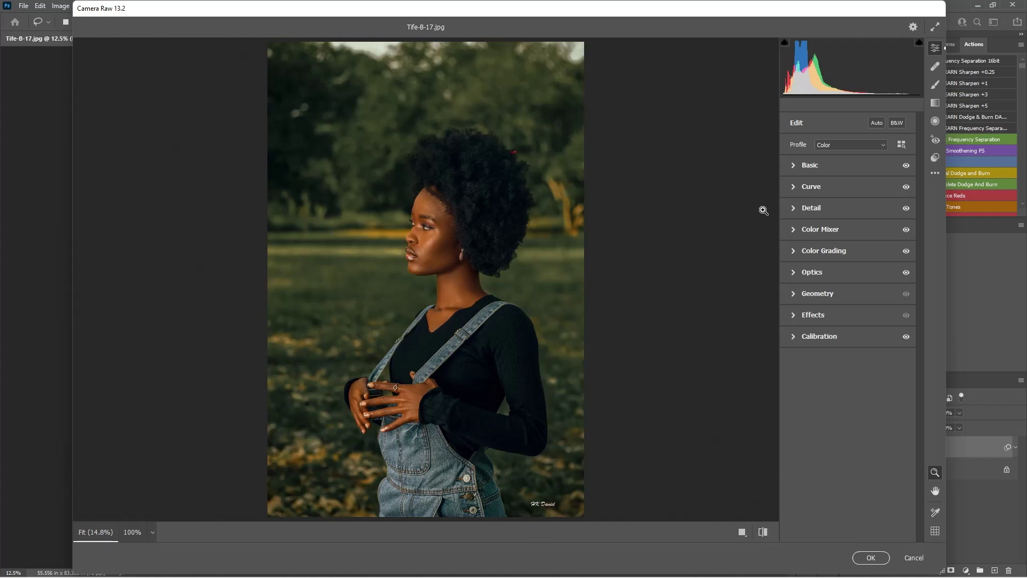
click(803, 166)
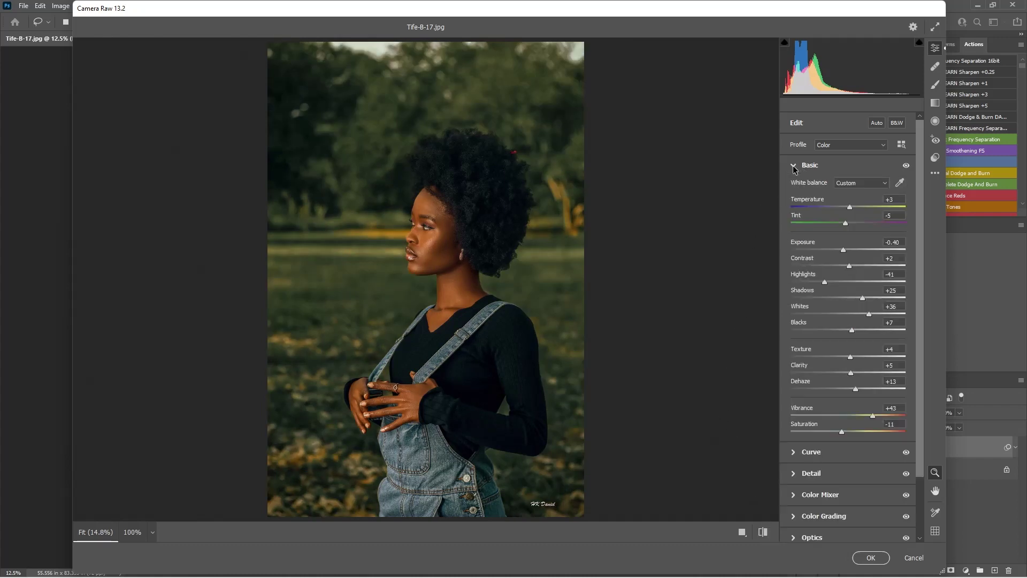
drag(849, 266, 853, 267)
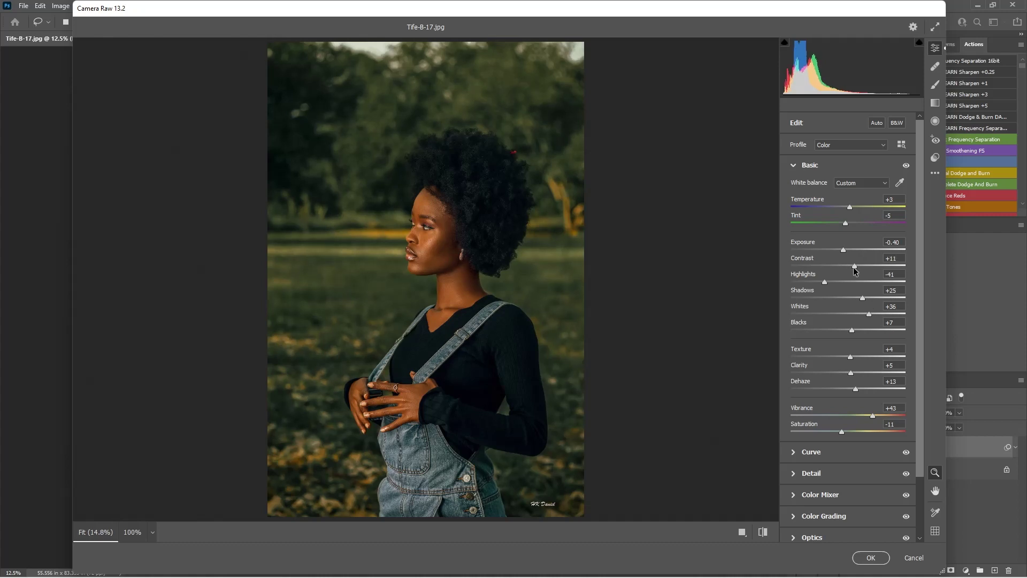
click(854, 415)
double_click(853, 415)
drag(831, 430, 835, 434)
click(796, 167)
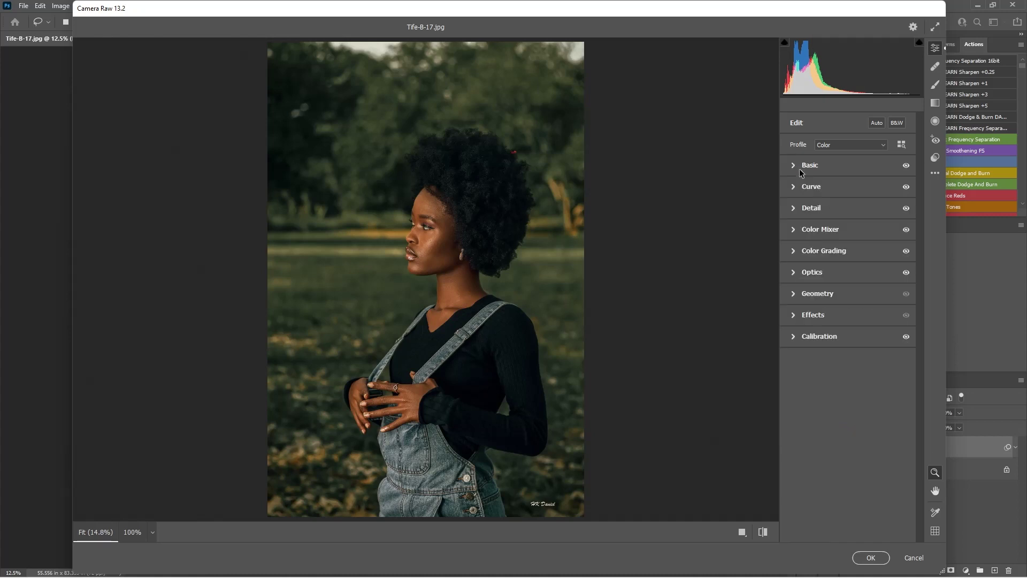
Step: Review the Curve and Color Mixer settings, and compare the photo with and without the Color Mixer adjustments
click(795, 187)
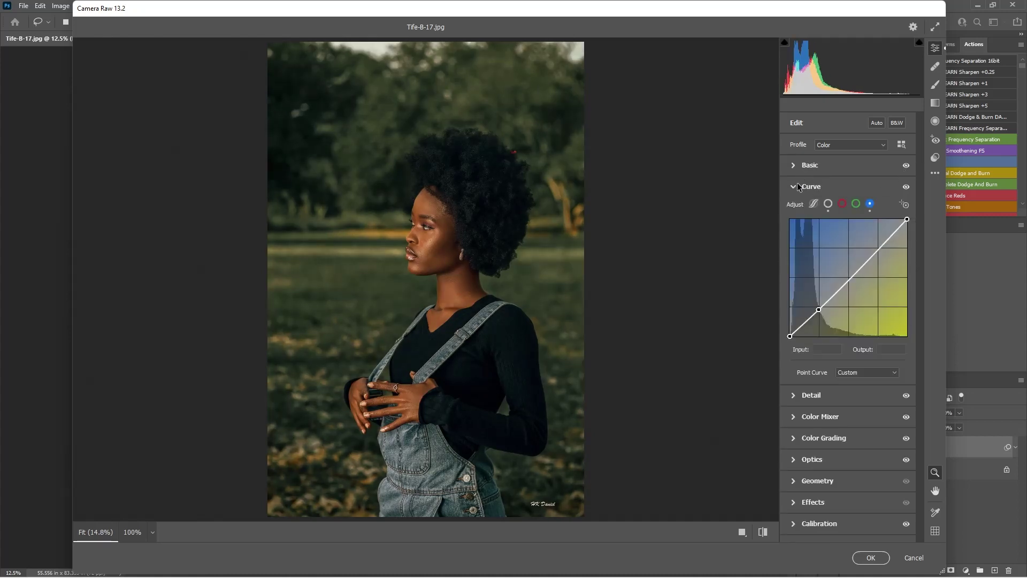
click(828, 204)
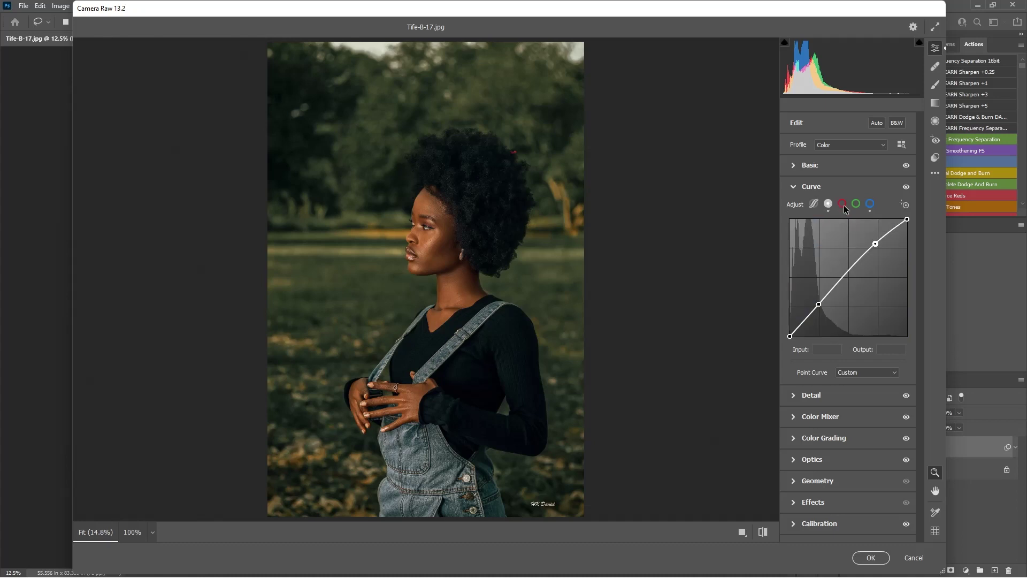
click(801, 187)
click(796, 229)
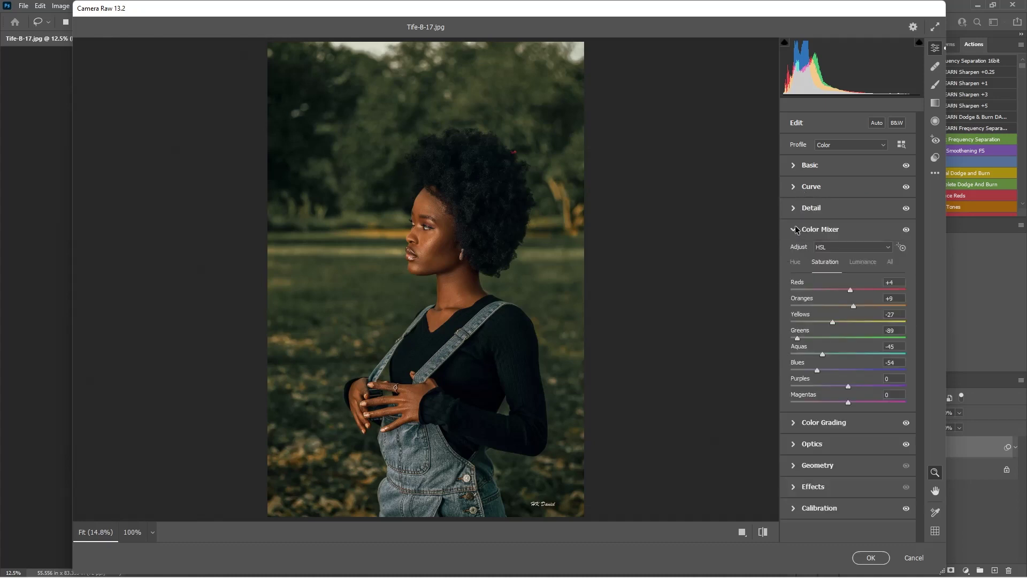
click(808, 230)
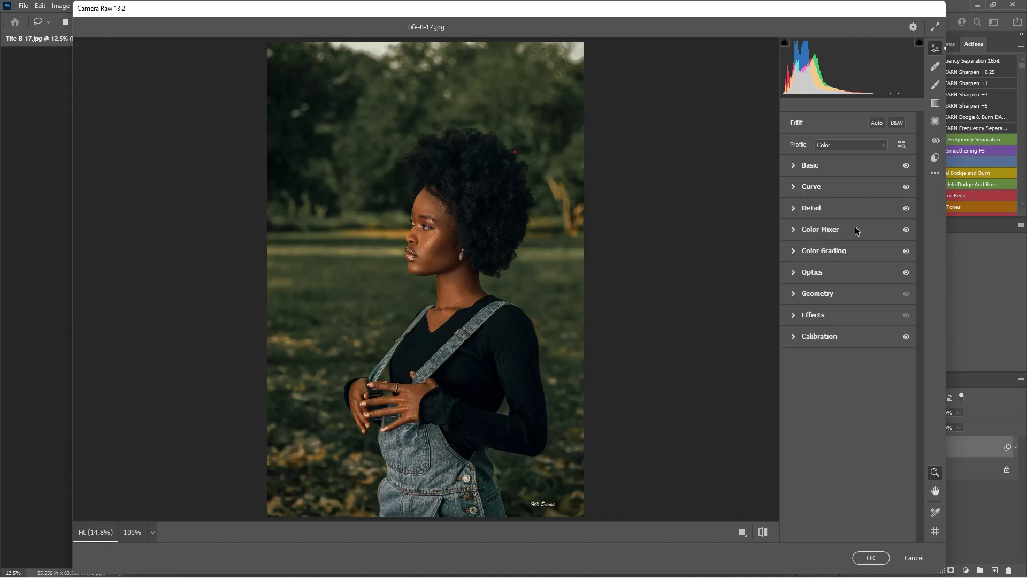
click(905, 229)
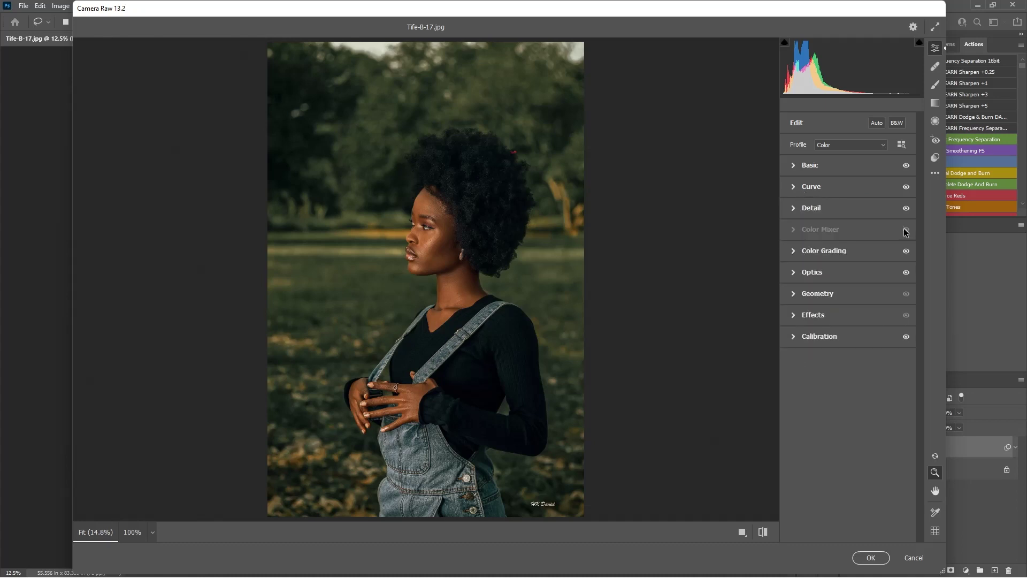
Step: Reset the Optics vignette to its default value
click(798, 274)
click(799, 273)
click(799, 317)
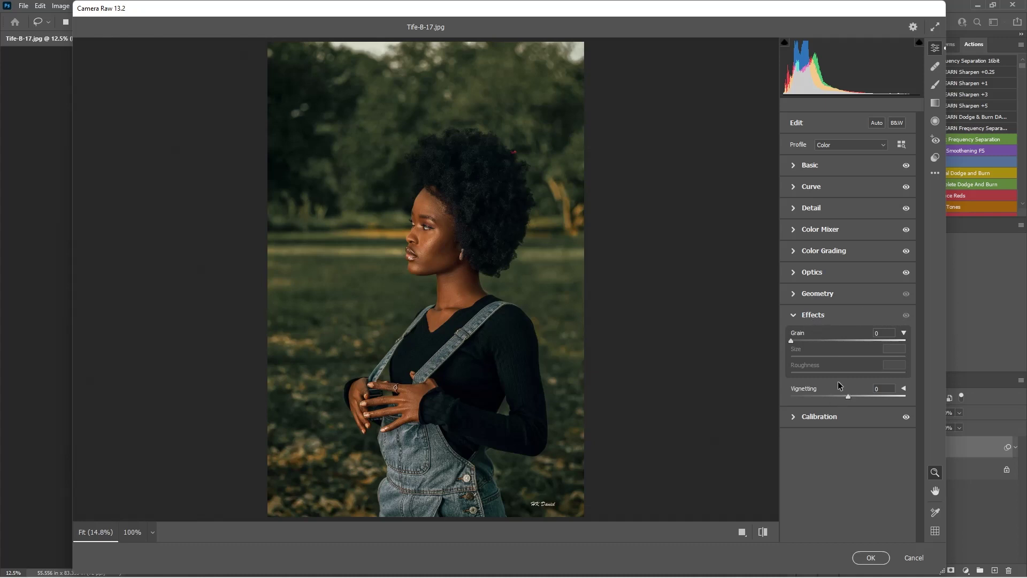
click(794, 296)
click(794, 295)
click(796, 274)
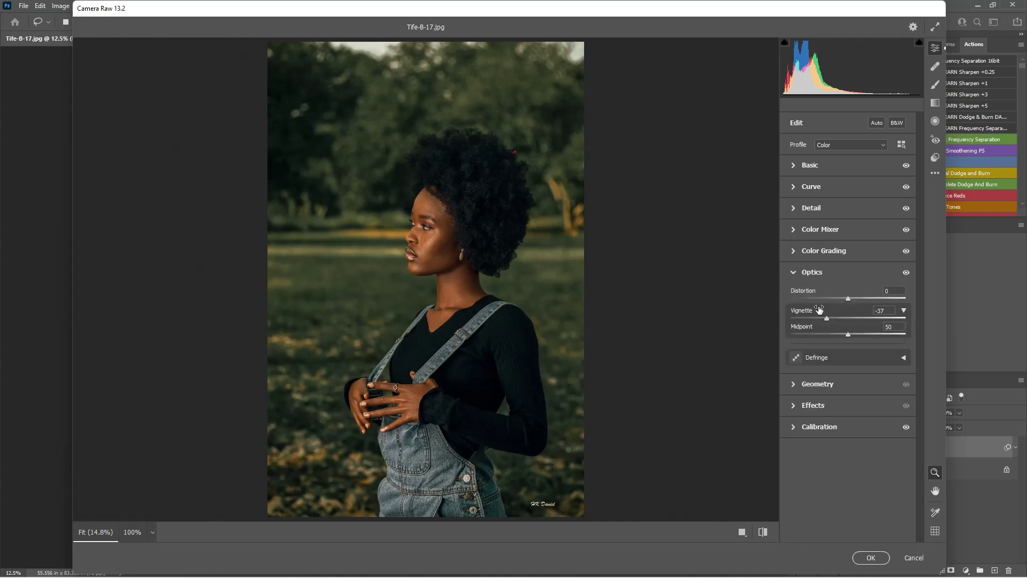
double_click(827, 319)
click(797, 272)
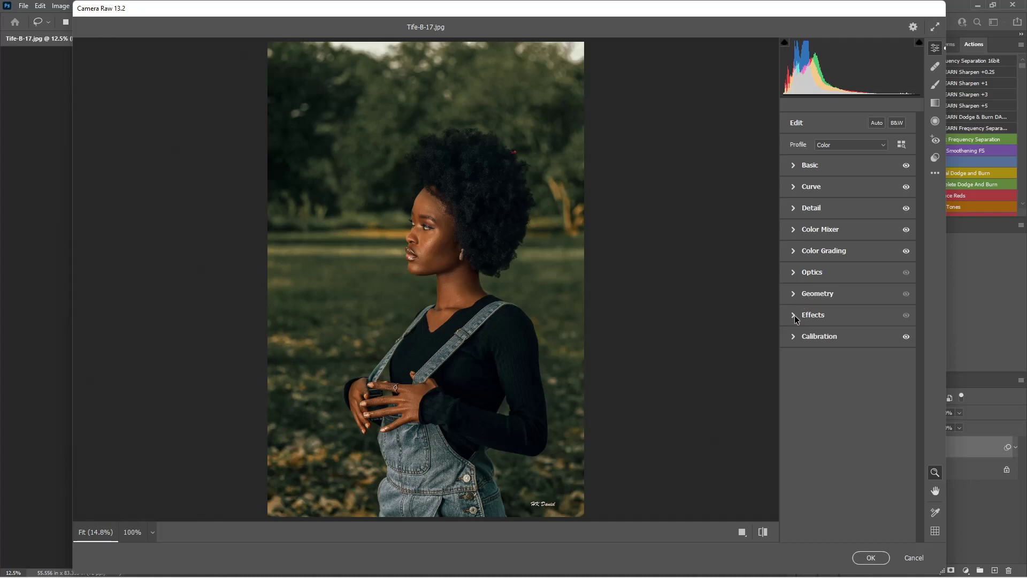
Step: In Effects, set Vignetting to -15 with Roundness +18 and Feather 61
click(795, 316)
drag(849, 396, 840, 397)
click(904, 389)
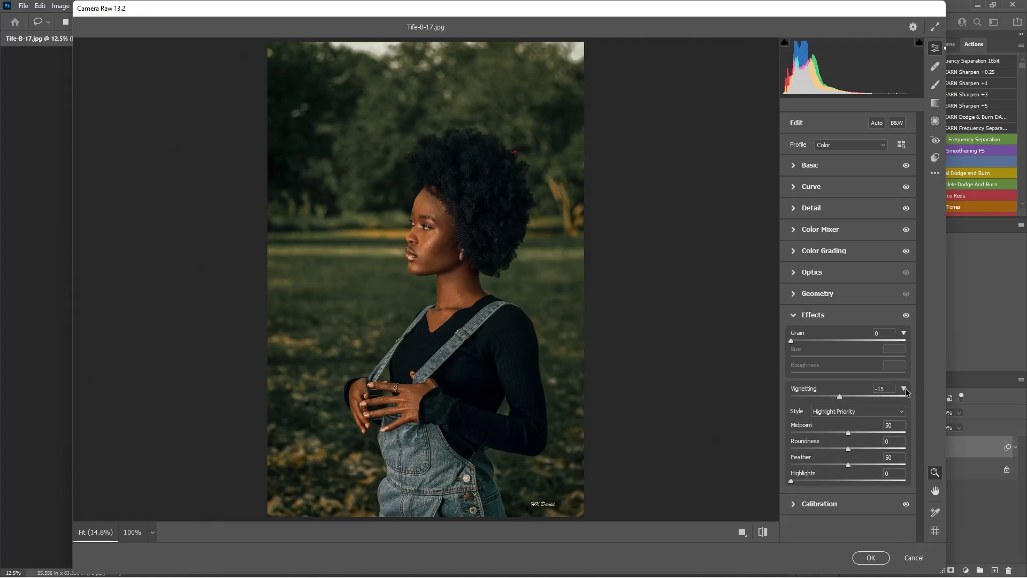
drag(851, 451, 861, 465)
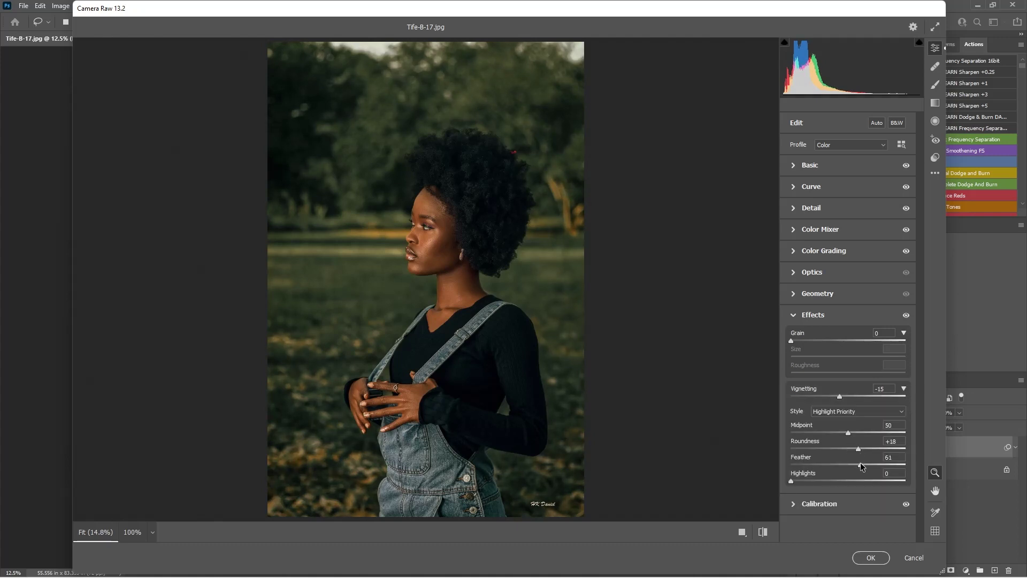
click(792, 316)
Step: Compare the photo with and without the Effects, the complete edit, and the Calibration adjustments
click(906, 316)
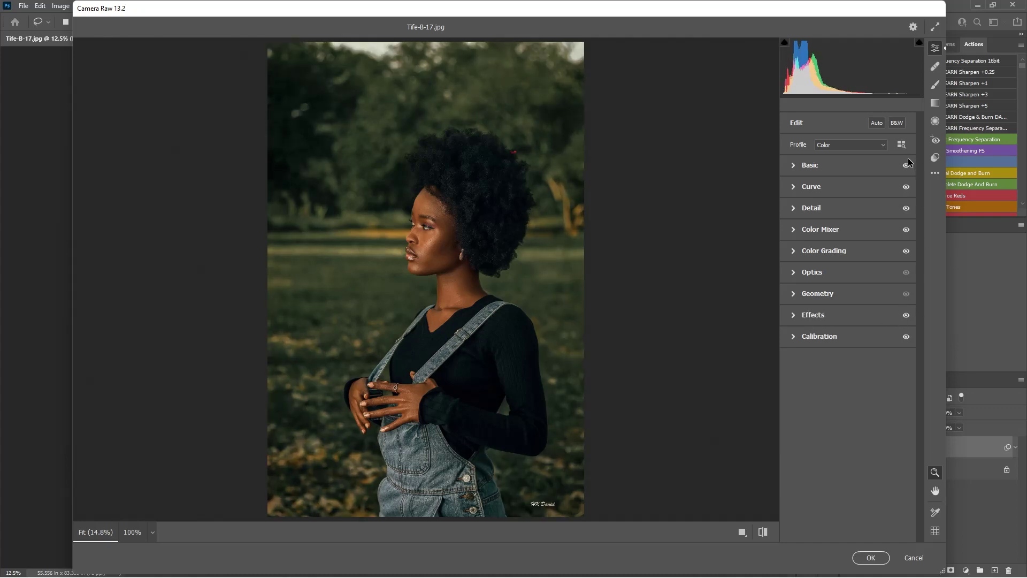
click(762, 532)
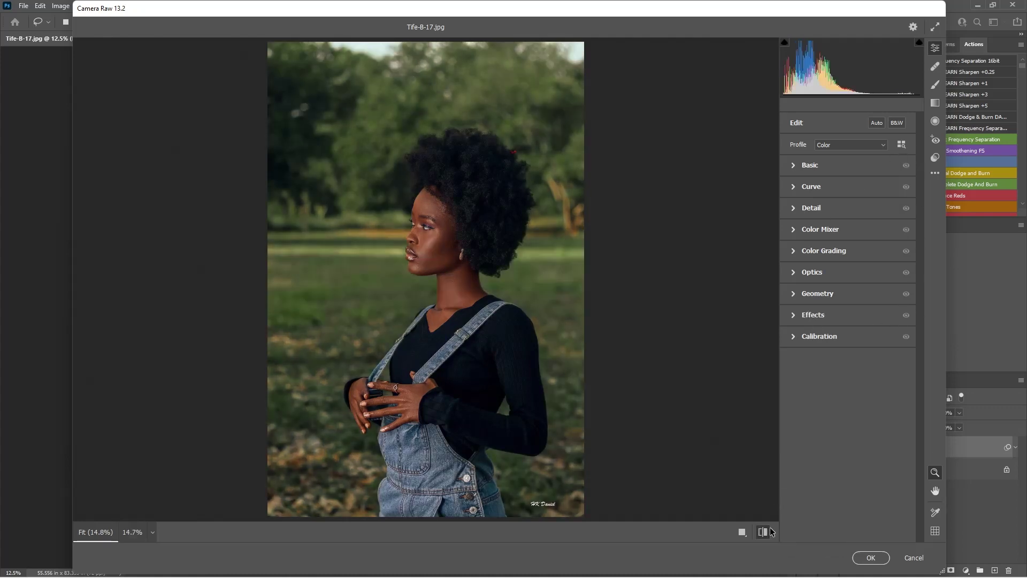
click(763, 531)
click(906, 336)
click(906, 336)
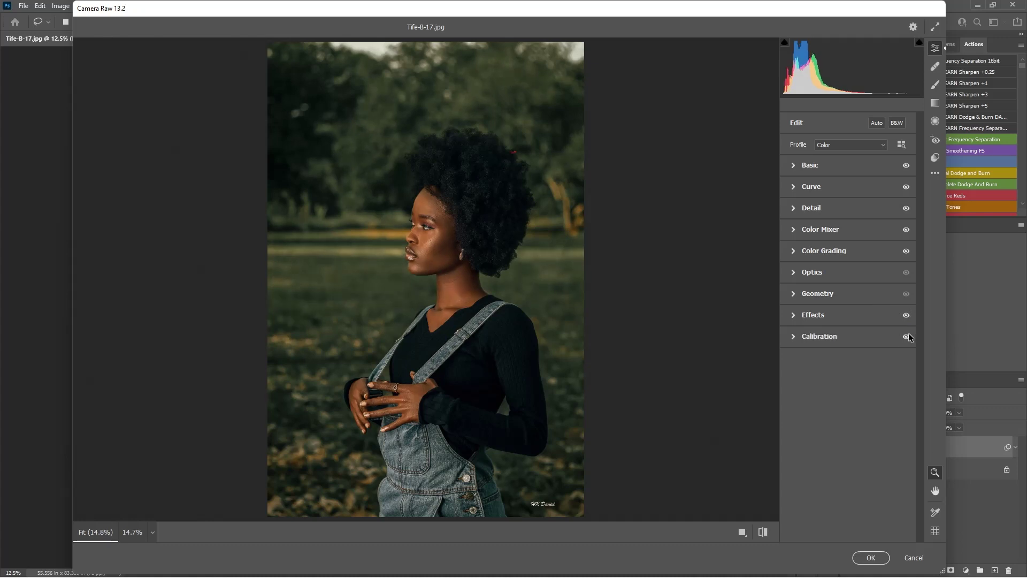
click(906, 337)
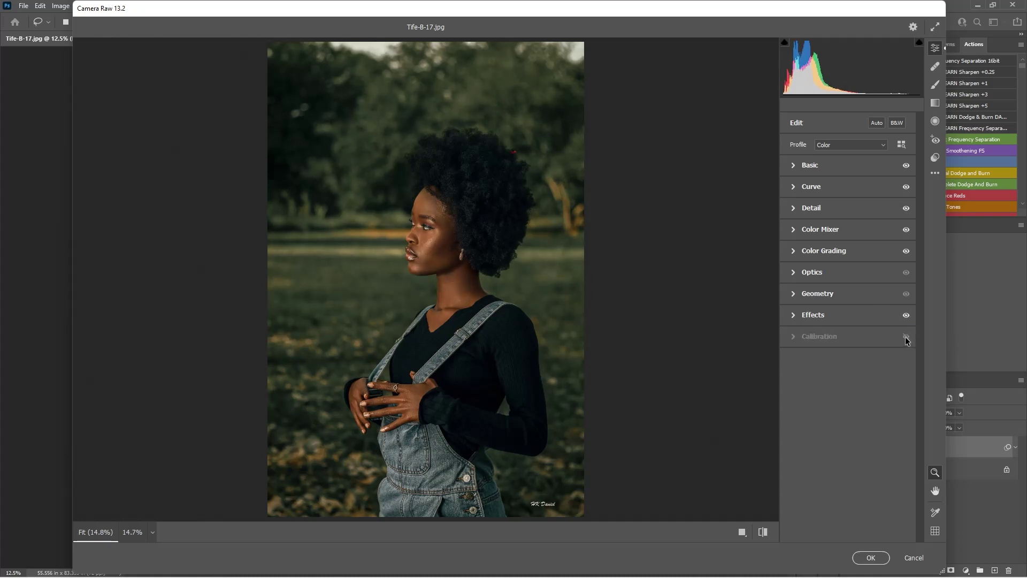
click(906, 337)
Step: In Calibration, fine-tune the Red, Green and Blue Primary saturation, and compare the photo with and without the adjustments
click(795, 336)
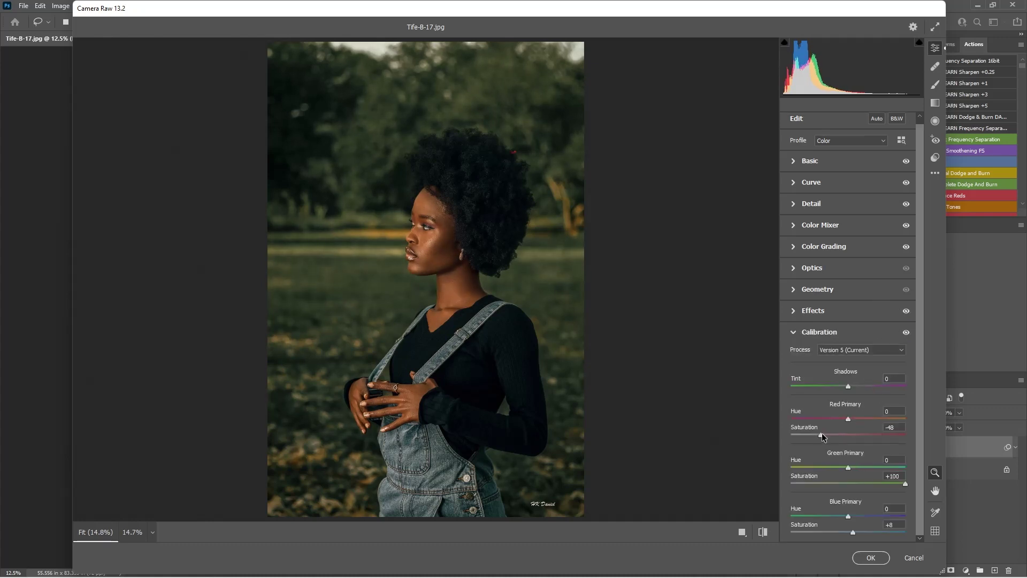
drag(821, 435, 820, 435)
drag(905, 484, 933, 476)
mouse_move(853, 529)
mouse_down()
mouse_move(875, 531)
mouse_move(815, 533)
mouse_move(851, 531)
mouse_up()
click(802, 333)
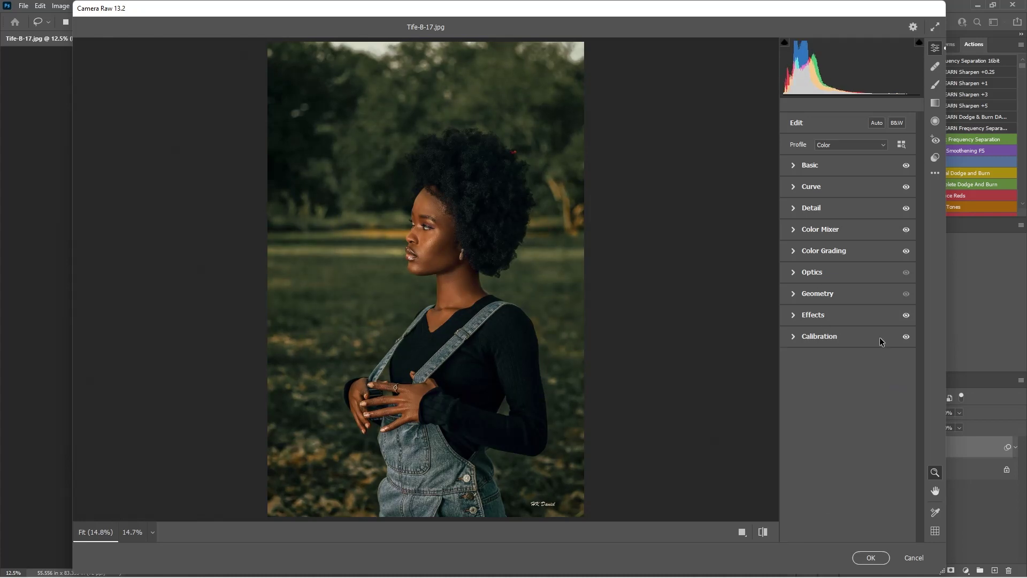
click(905, 337)
click(906, 338)
Step: Save the current settings as a user preset named HK GREEM NEUTRAL, excluding the Optics settings
click(938, 158)
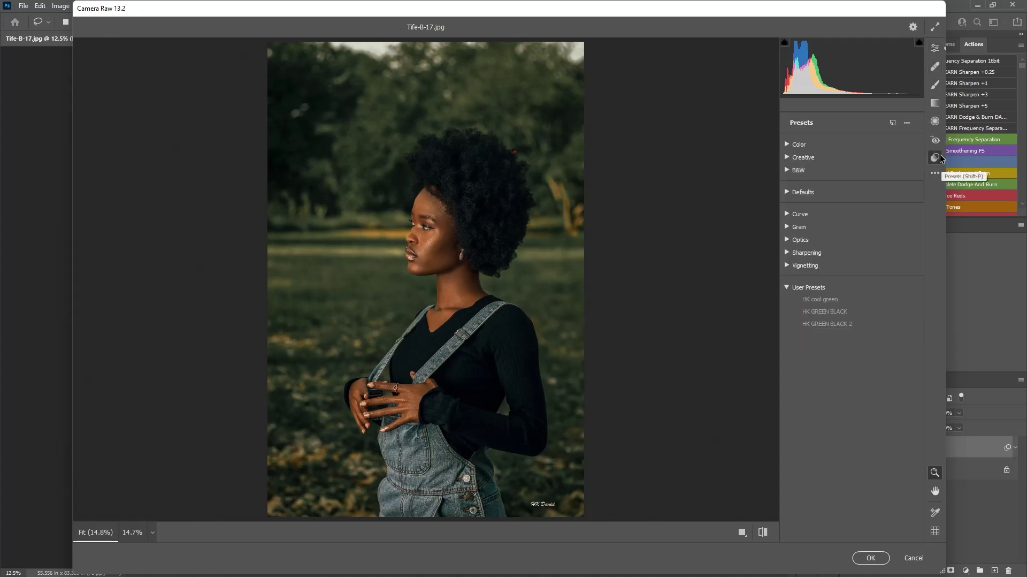
click(906, 123)
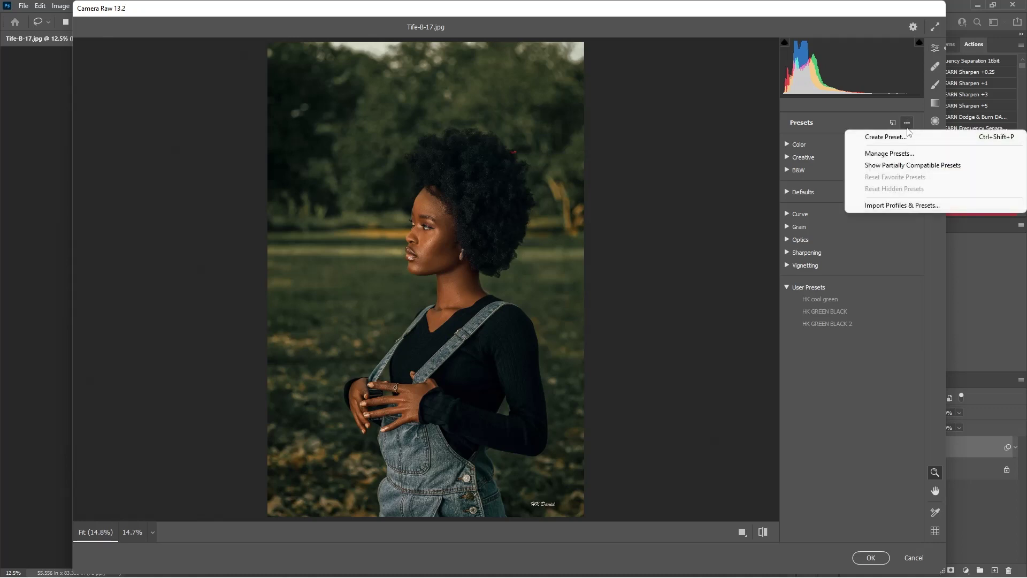
click(884, 137)
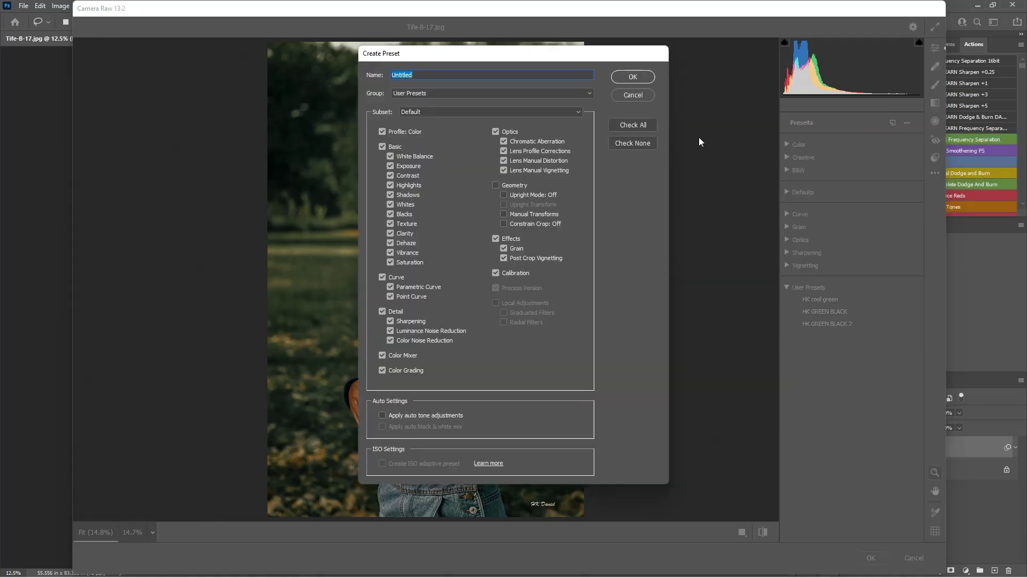
text(g)
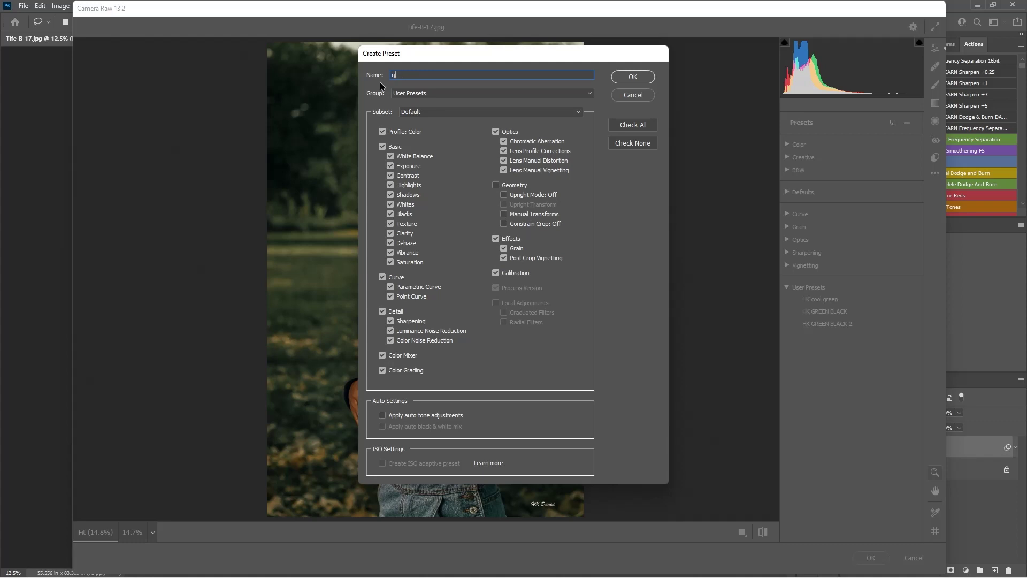
key(BackSpace)
text(HK GREEM NEUTRAL)
click(496, 133)
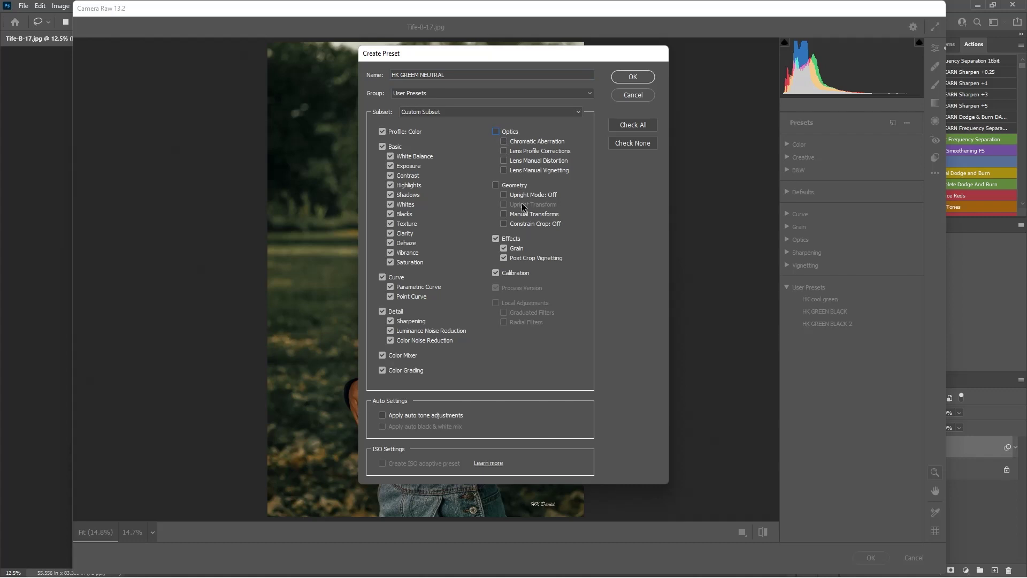
click(633, 77)
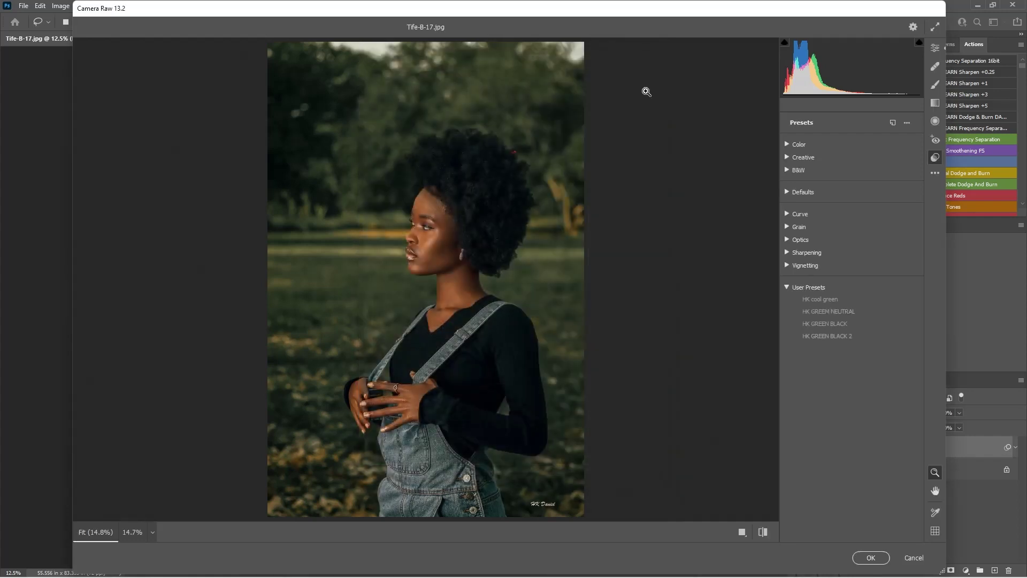
Step: Compare the finished edit against the default settings, including a side-by-side before and after view
click(763, 531)
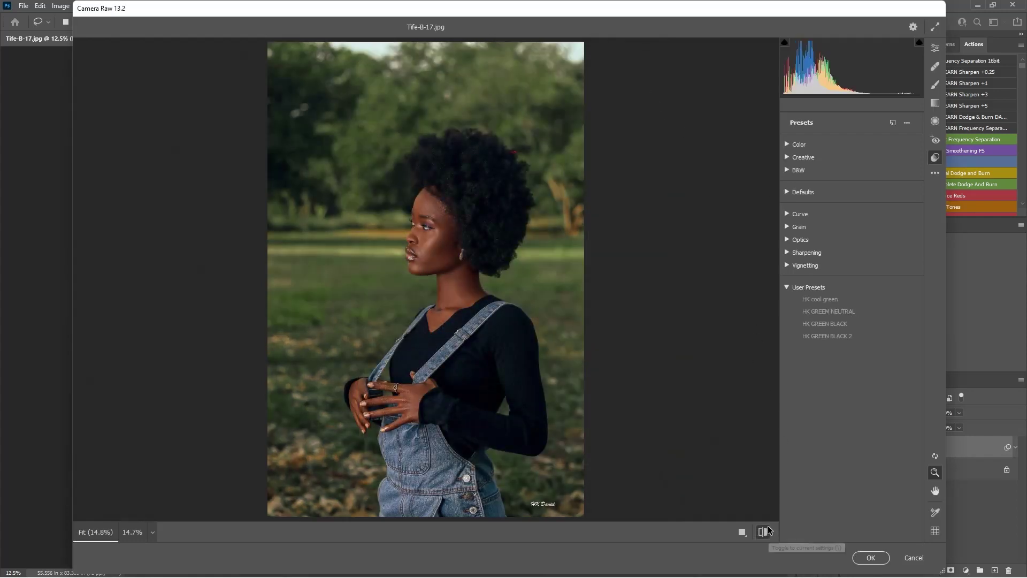
click(763, 531)
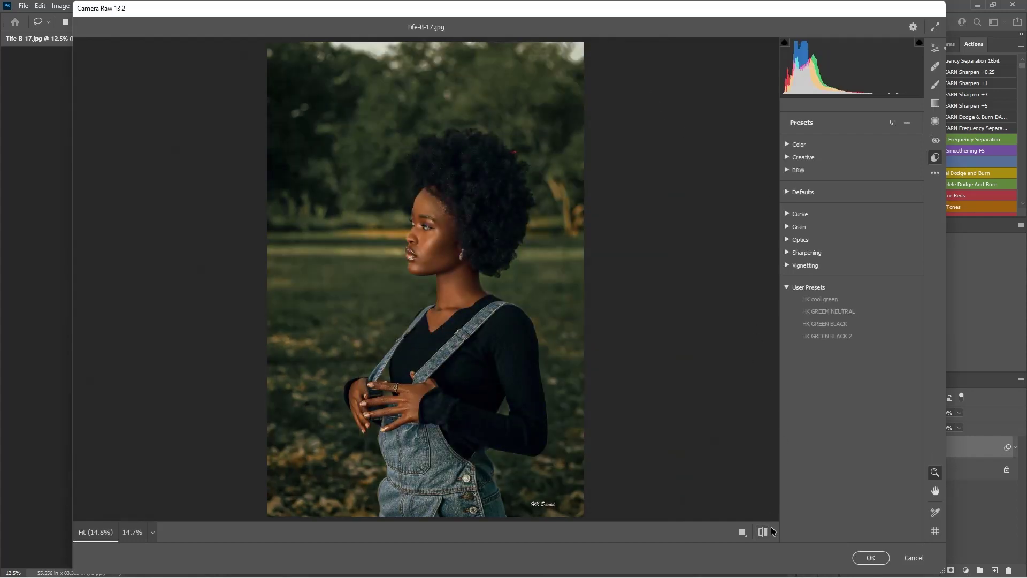
click(765, 531)
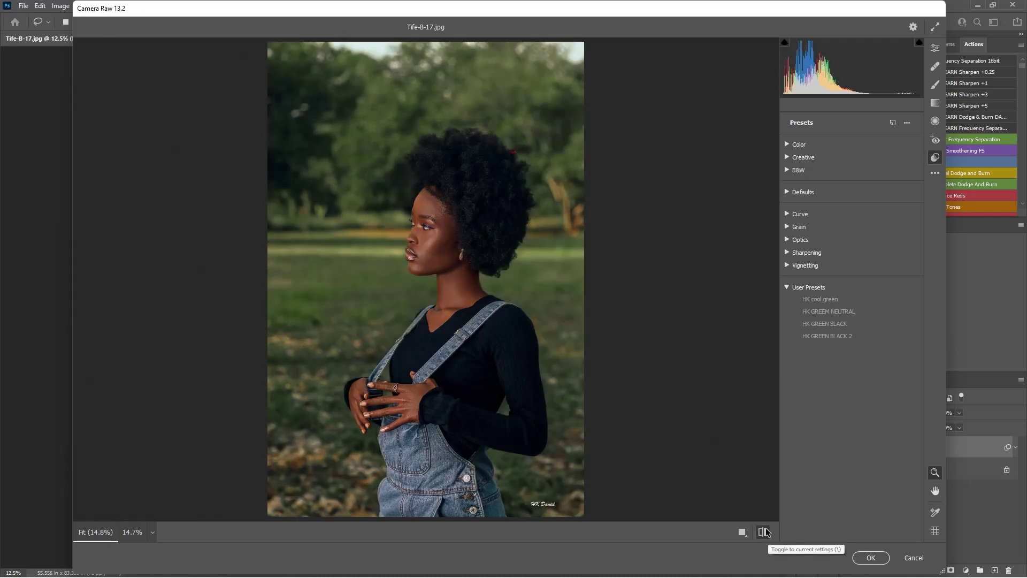
click(765, 532)
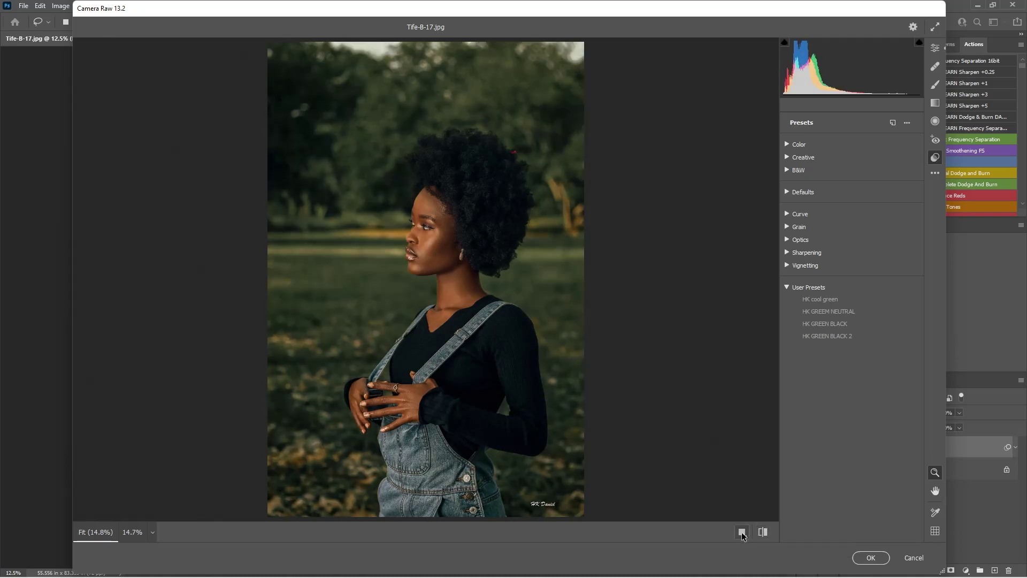
click(741, 532)
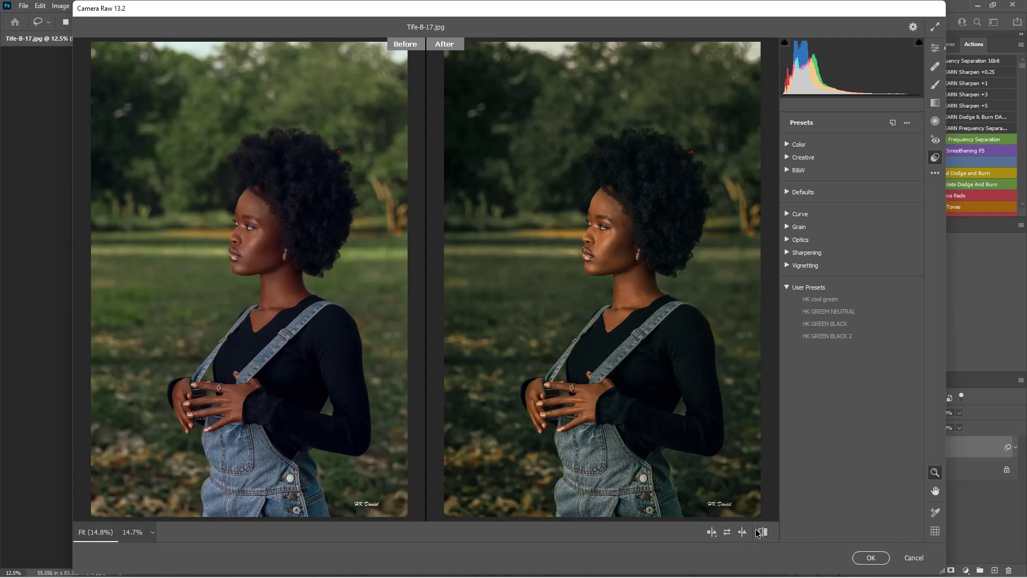
Step: Apply the Camera Raw Filter edits and compare the photo by hiding and showing the Background copy layer
click(877, 556)
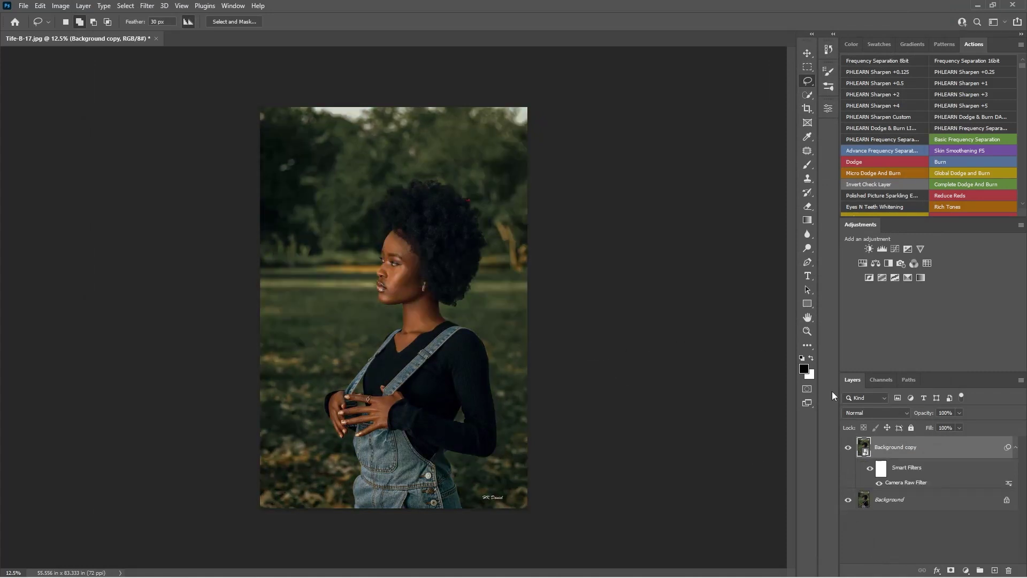
click(847, 450)
click(845, 446)
click(847, 446)
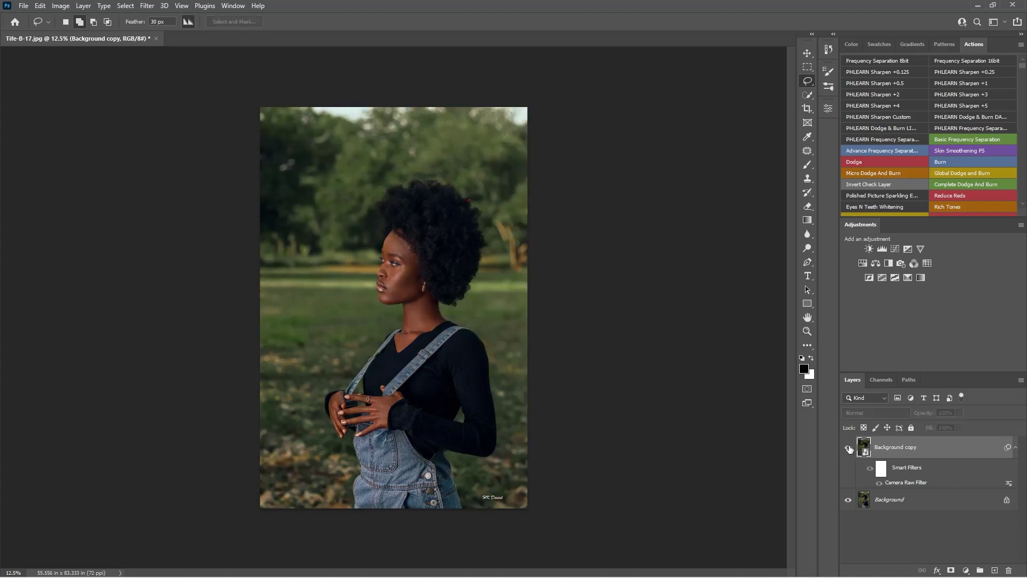
click(846, 446)
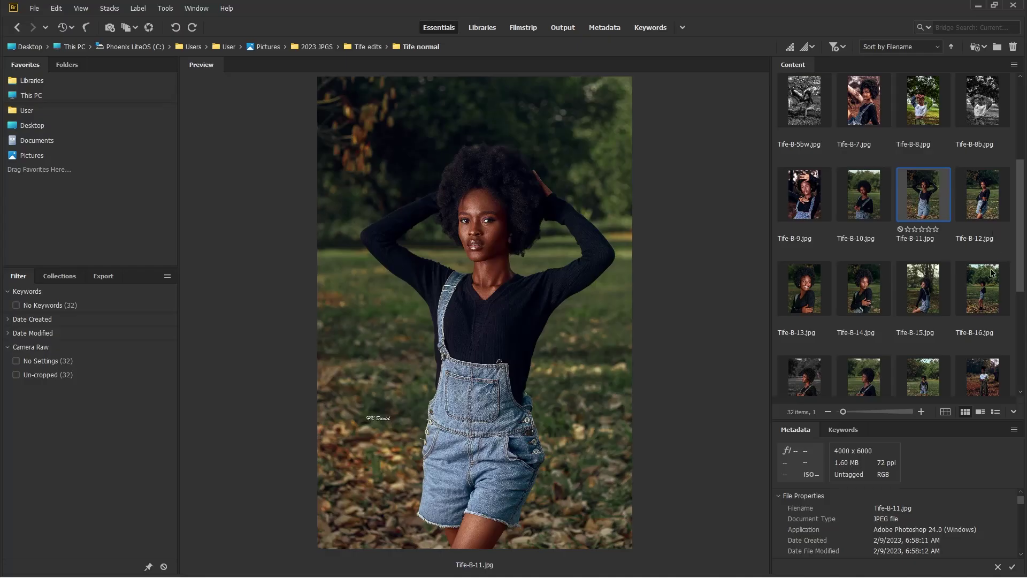
Step: Open the photo Tife-B-16.jpg from Adobe Bridge in Photoshop
click(984, 292)
double_click(977, 289)
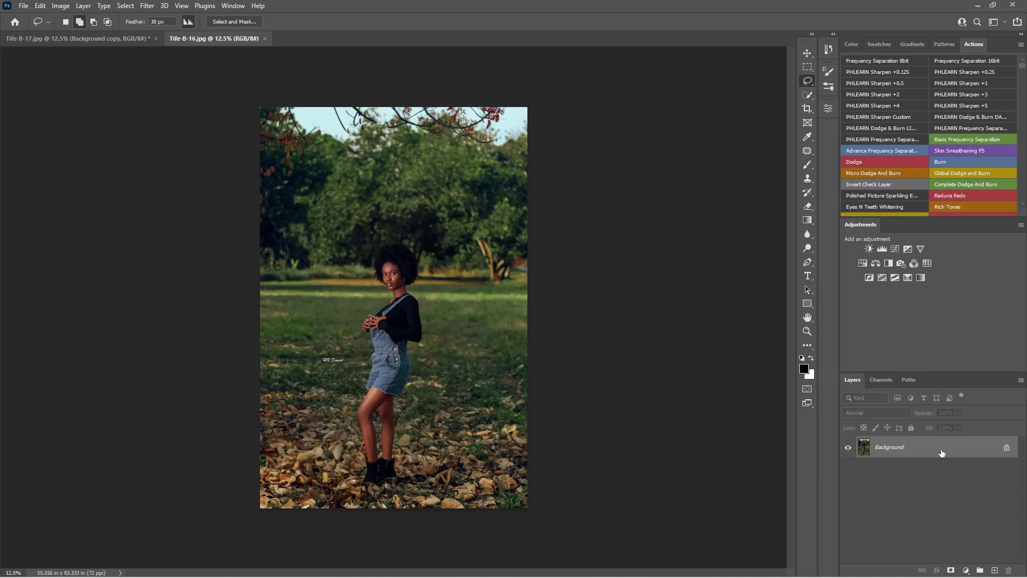
Step: Duplicate the Background layer of Tife-B-16.jpg and convert the copy to a smart object
drag(963, 451, 994, 571)
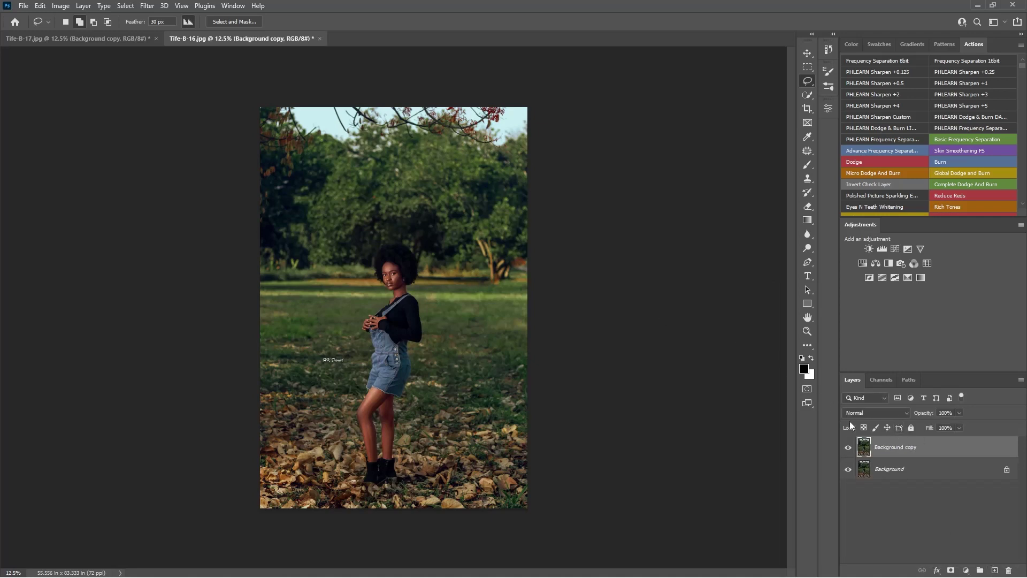
right_click(936, 448)
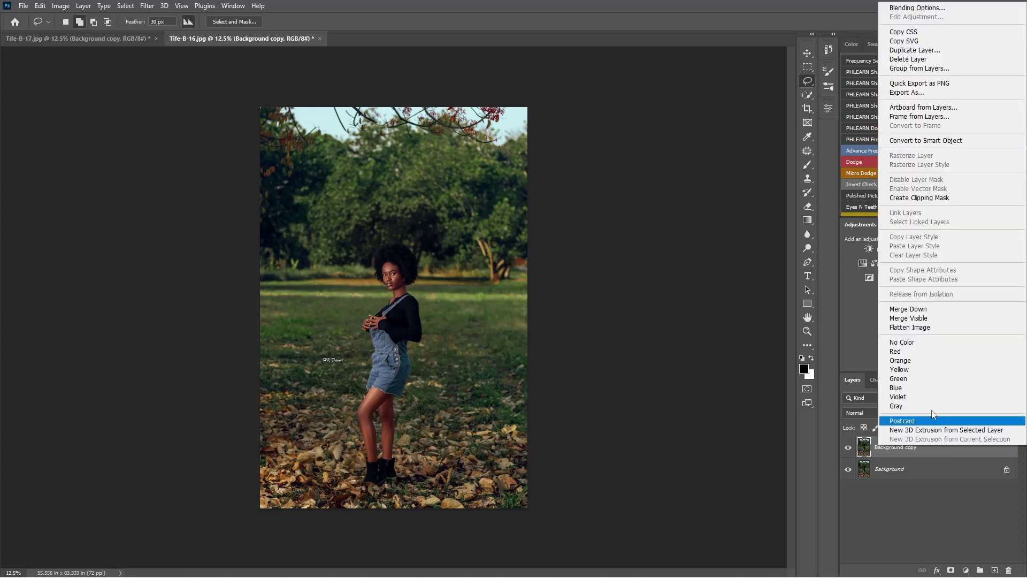
click(895, 140)
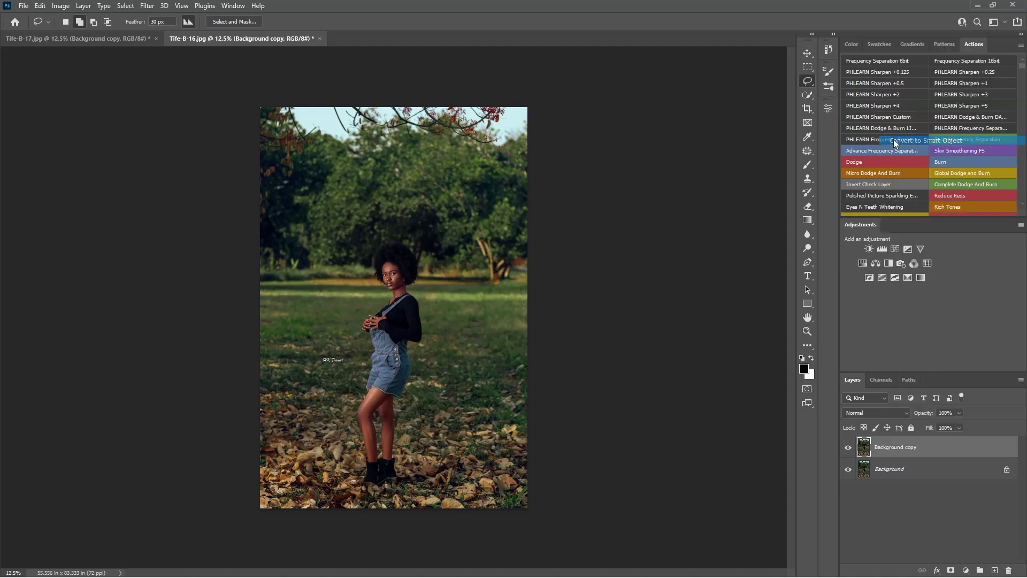
Step: Apply the Camera Raw Filter to the Background copy layer using the HK GREEM NEUTRAL user preset
click(145, 6)
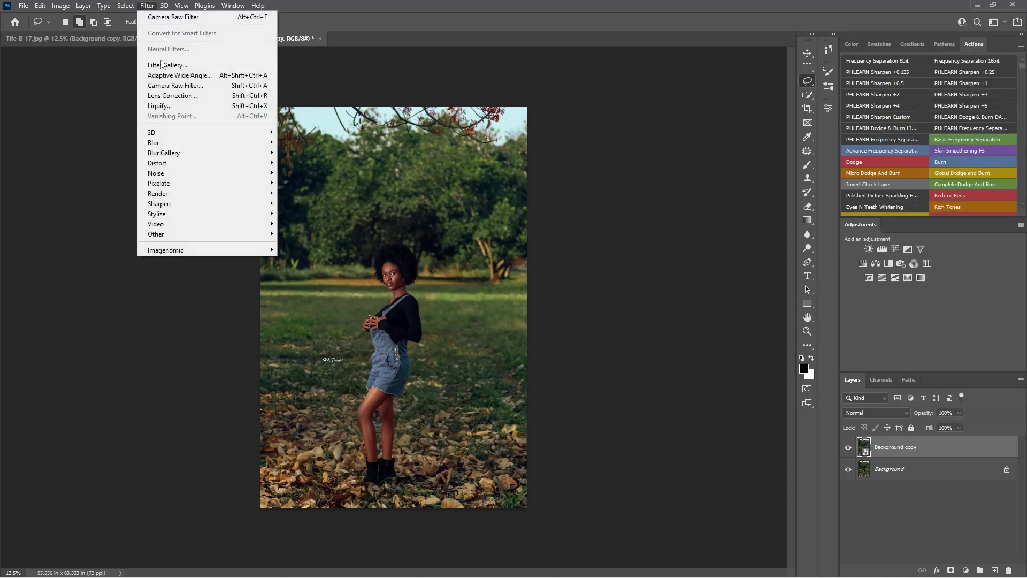
click(193, 78)
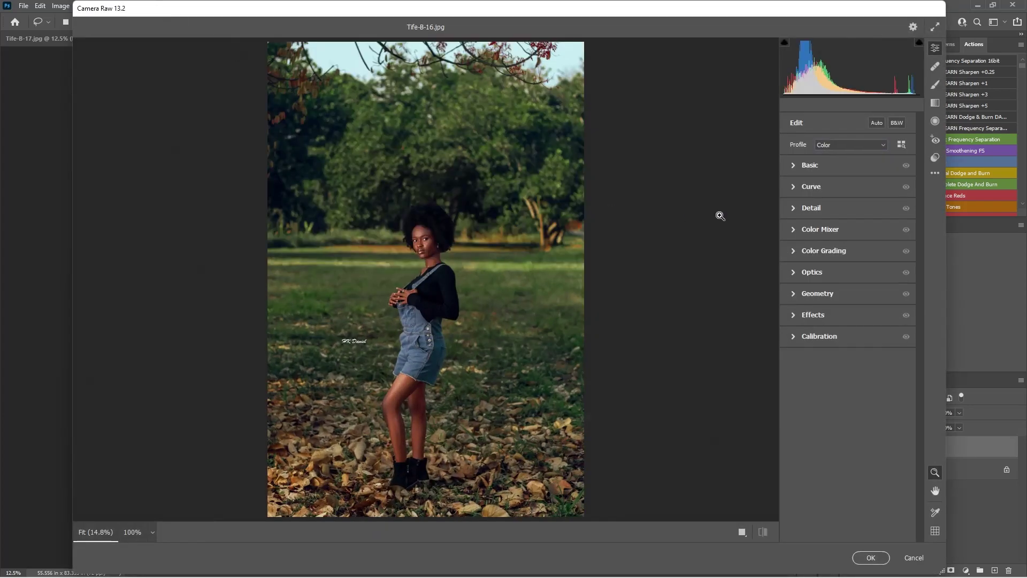
click(935, 157)
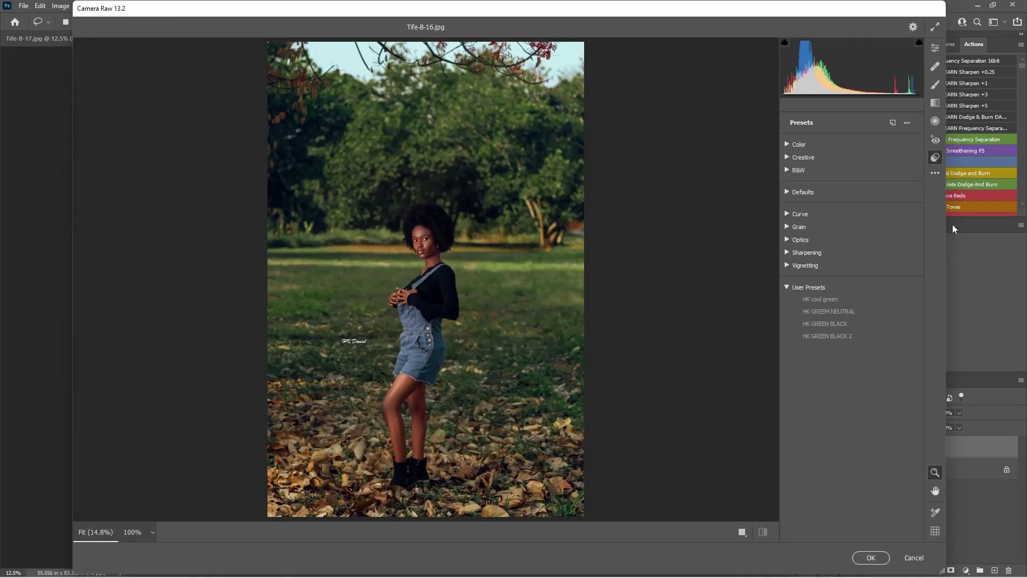
click(827, 312)
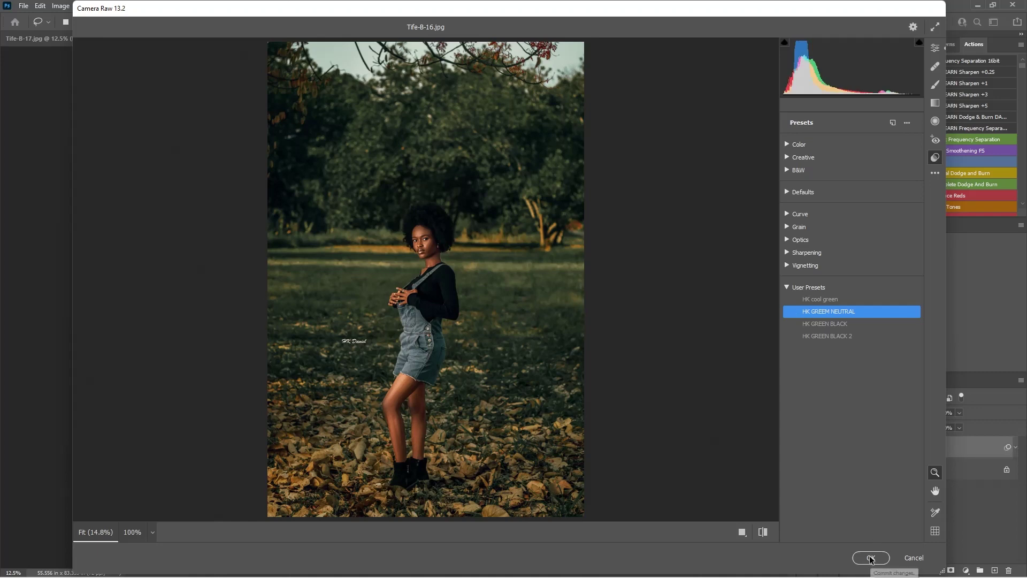
click(871, 556)
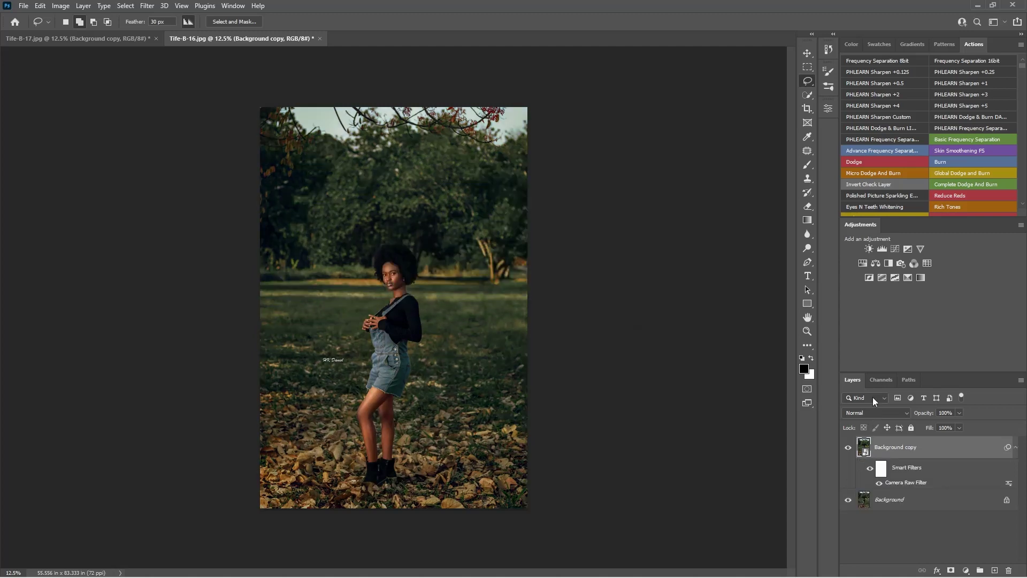
Step: Compare the graded and original photo by hiding and showing the Background copy layer, both in full view and close up
click(849, 449)
click(848, 447)
key(ctrl+plus)
key(ctrl+plus)
key(ctrl+plus)
key(ctrl+plus)
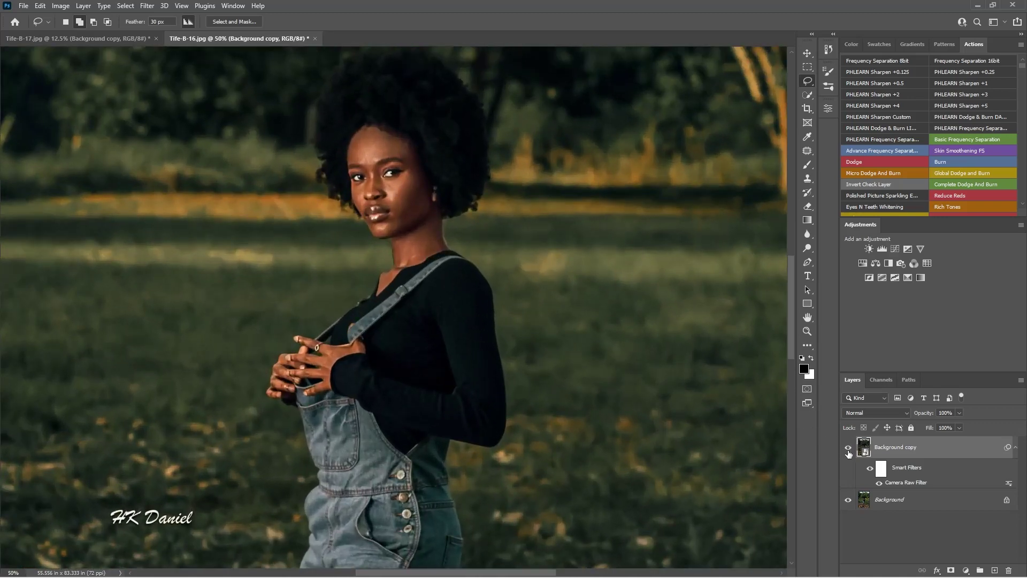
click(848, 449)
click(848, 449)
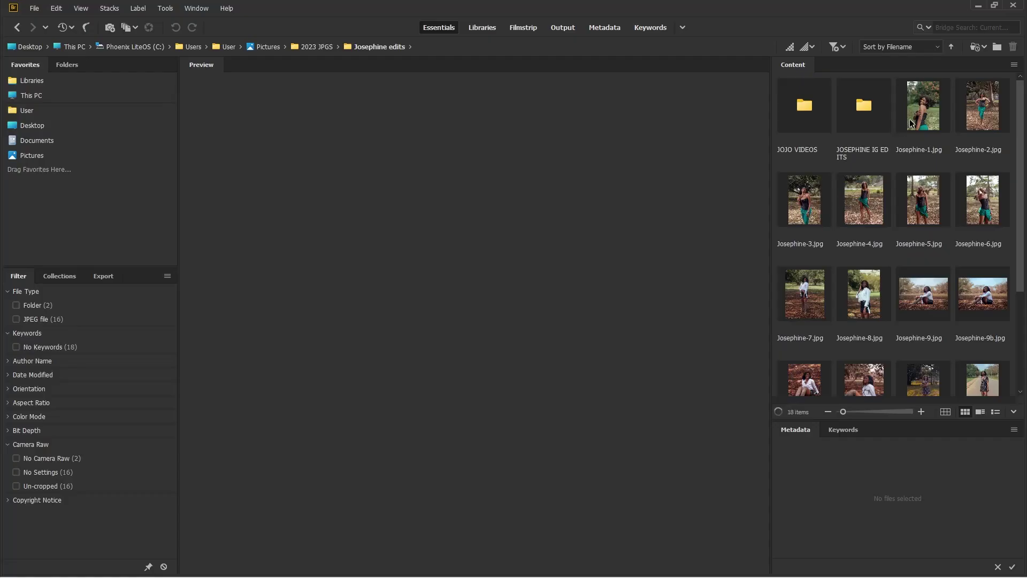
Step: Open Josephine-1.jpg from Adobe Bridge in Photoshop and duplicate its Background layer
double_click(911, 123)
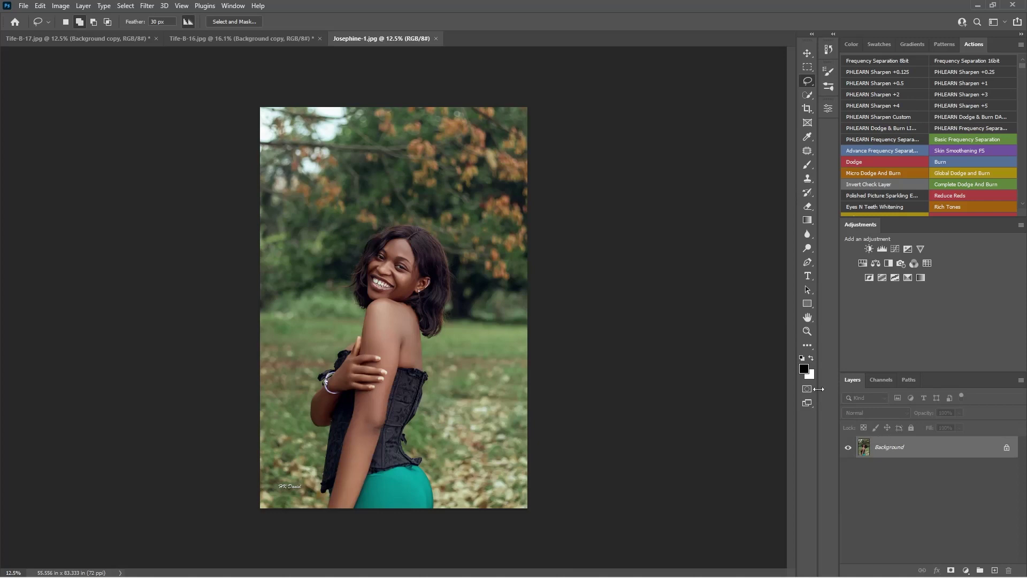
key(ctrl+j)
Step: Apply the Camera Raw Filter to the duplicated layer of Josephine-1.jpg with the HK GREEM NEUTRAL user preset
click(144, 6)
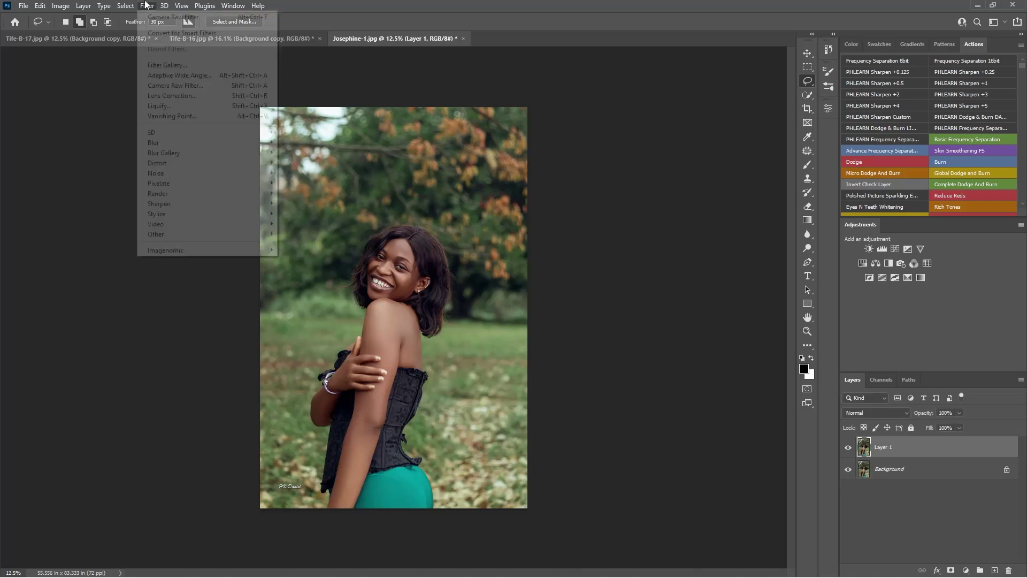
click(197, 86)
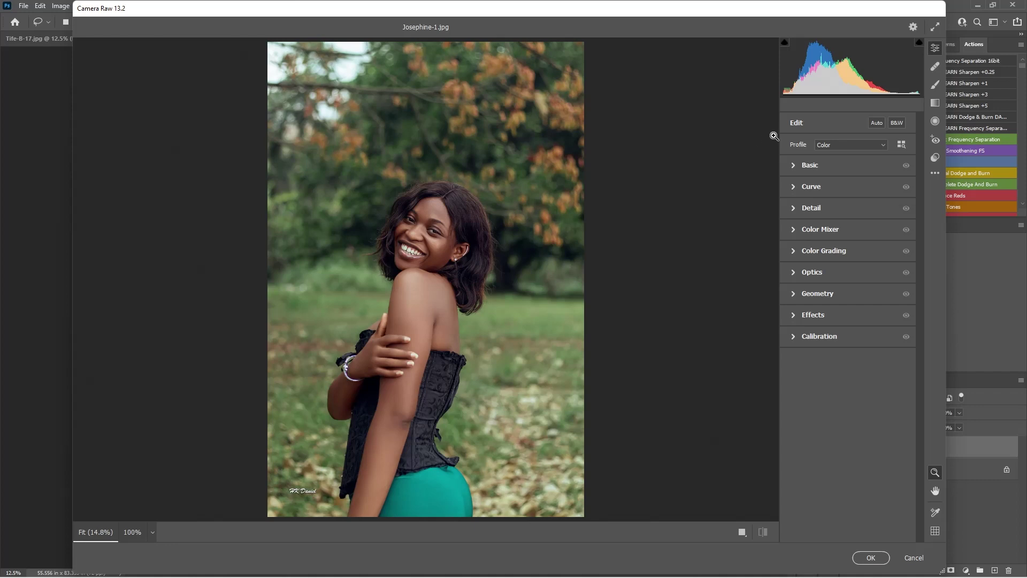
click(938, 159)
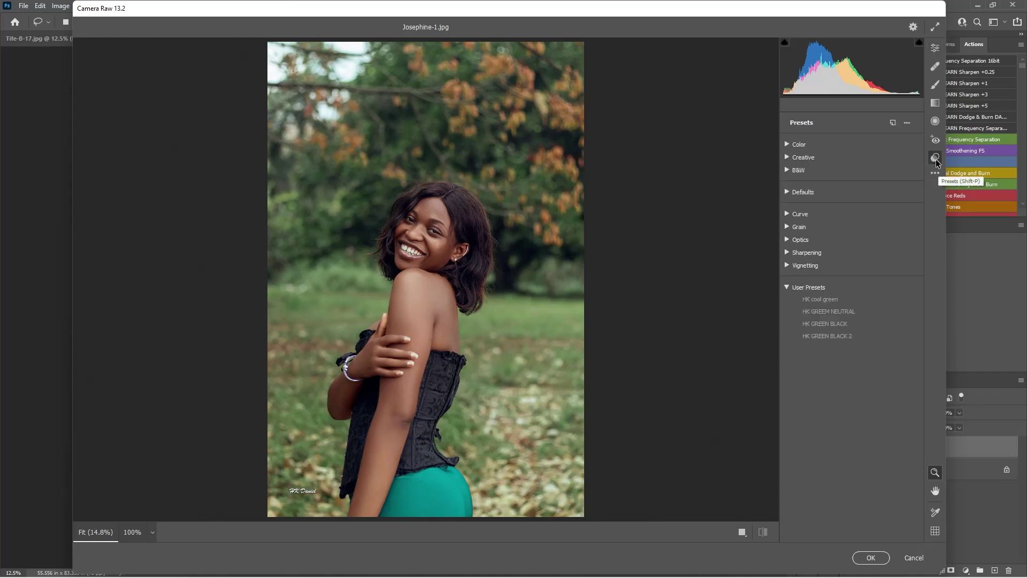
click(832, 312)
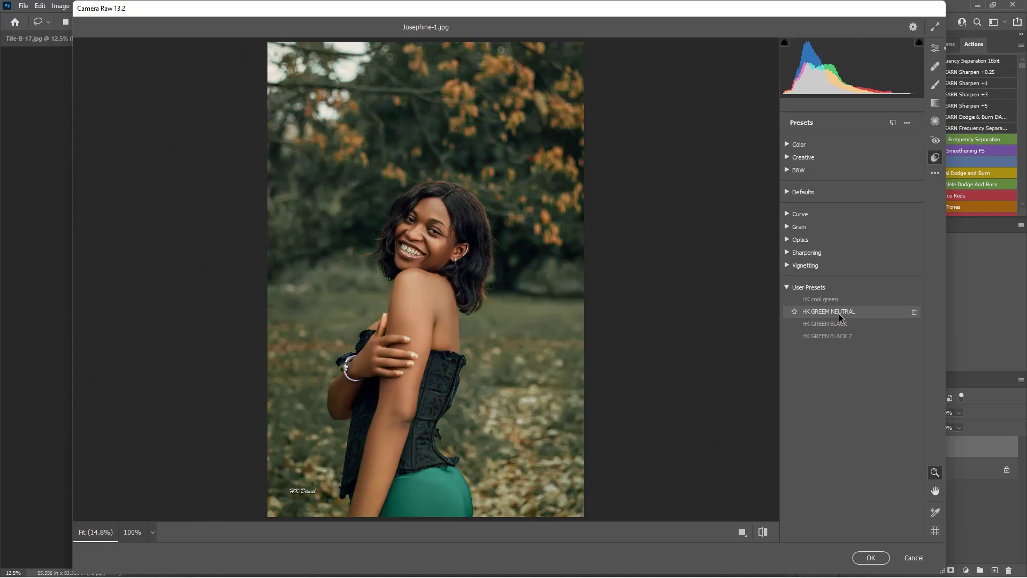
click(840, 316)
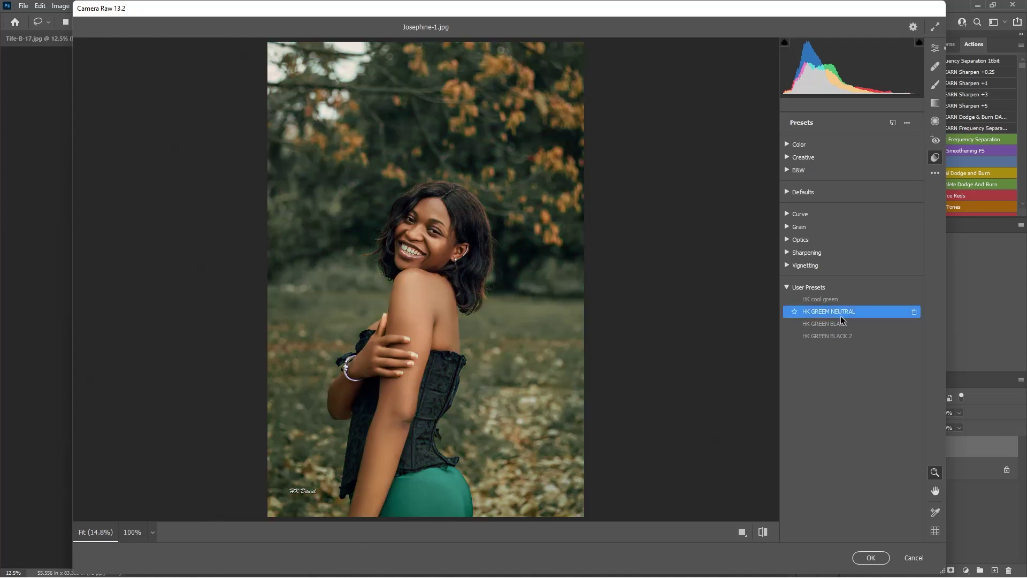
click(871, 558)
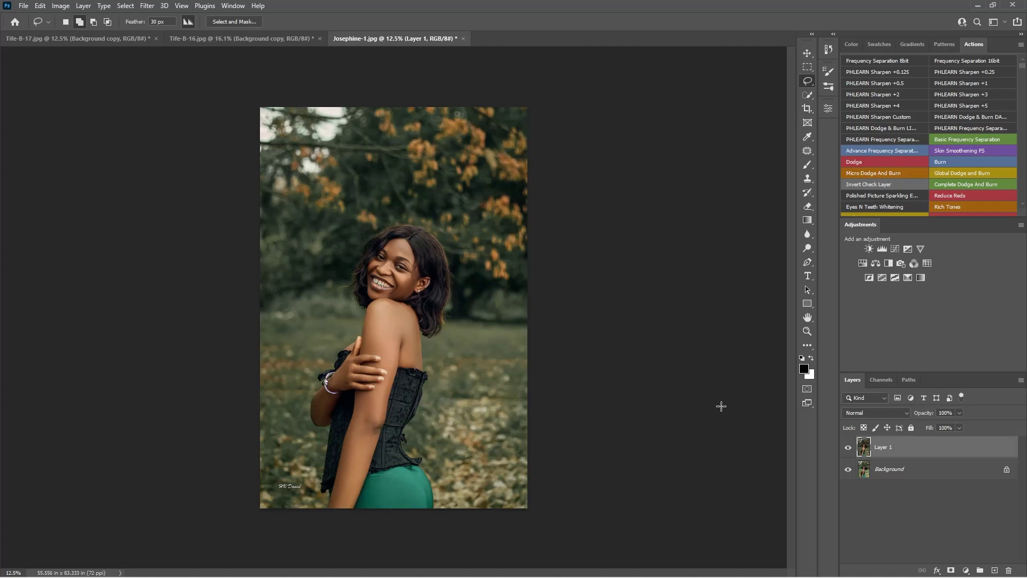
Step: Compare the preset's effect on the skin, clothing and background by hiding and showing Layer 1 across different areas of the photo
click(848, 446)
click(849, 445)
key(ctrl+plus)
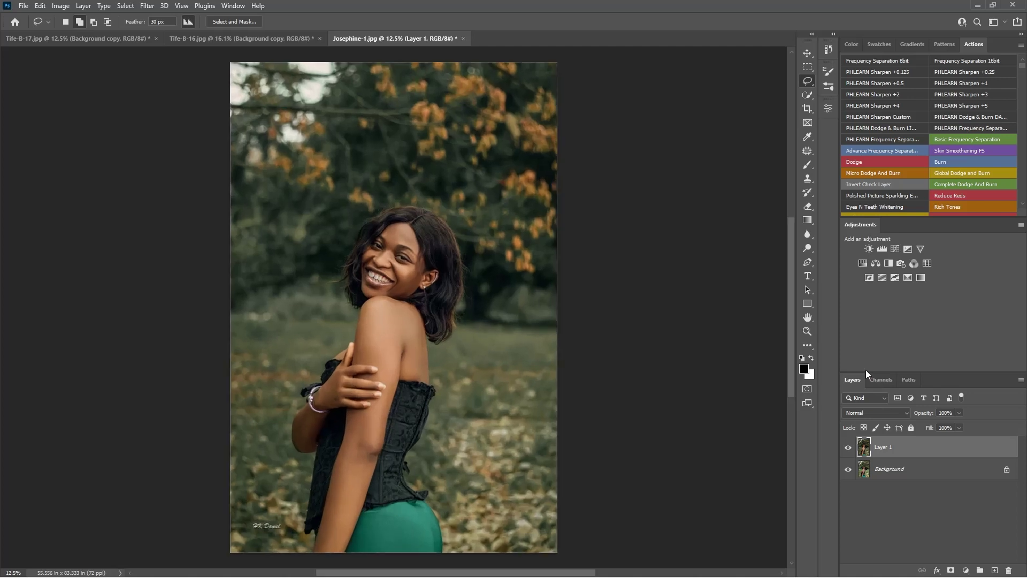
key(ctrl+plus)
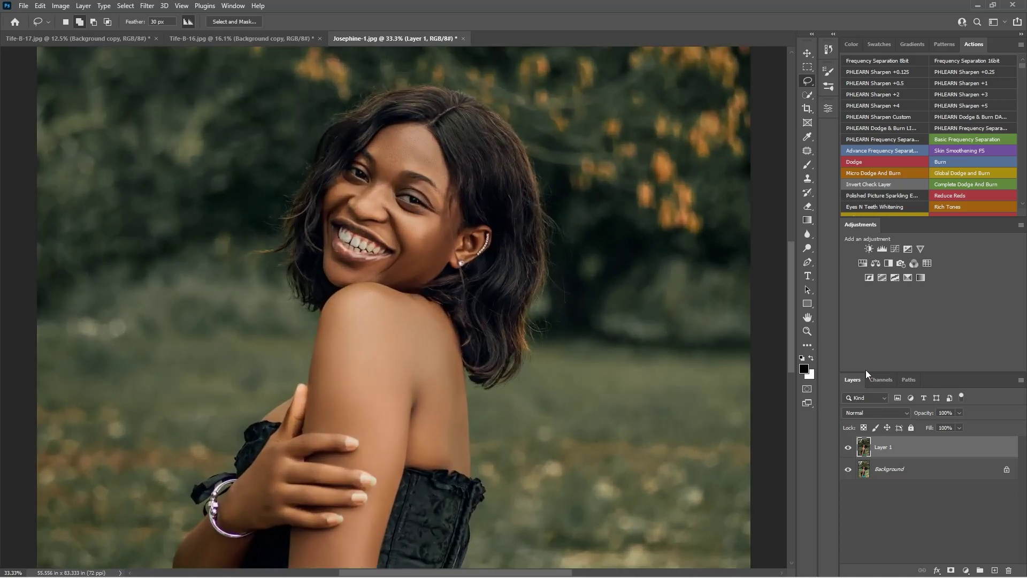
click(848, 447)
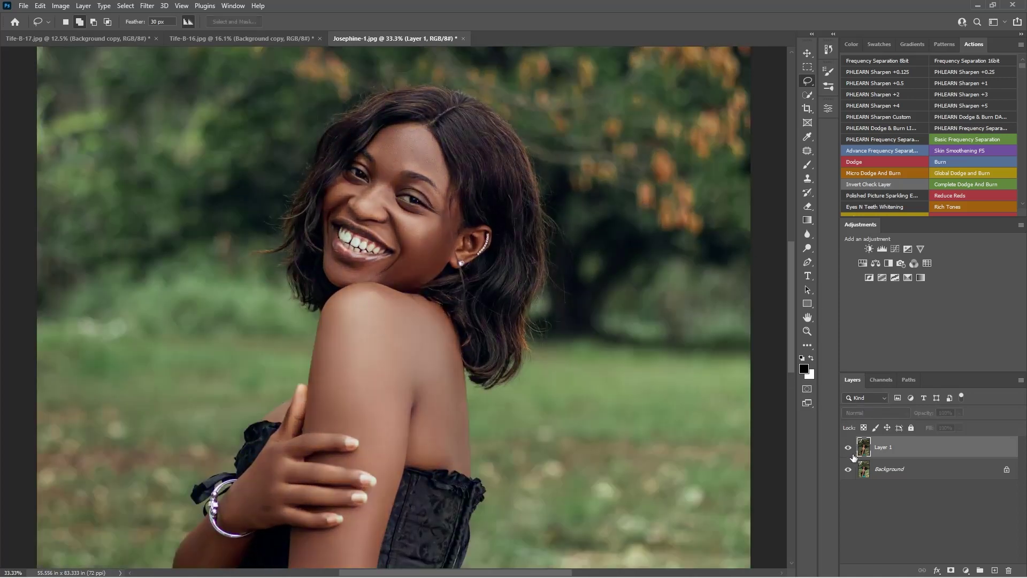
click(848, 447)
mouse_move(486, 217)
mouse_down()
mouse_move(518, 353)
mouse_move(500, 104)
mouse_up()
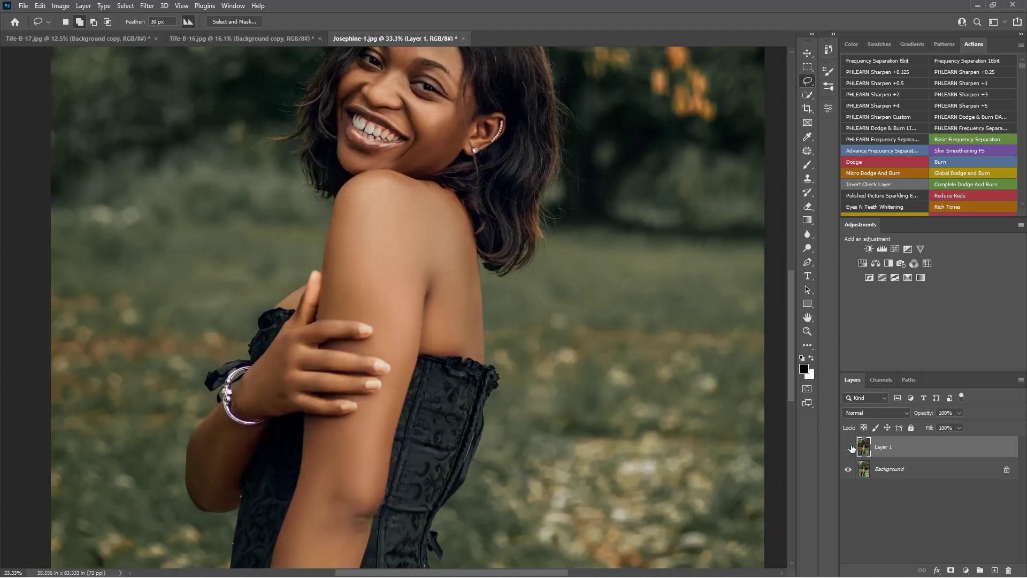
click(848, 447)
click(848, 447)
drag(647, 213, 626, 314)
click(848, 447)
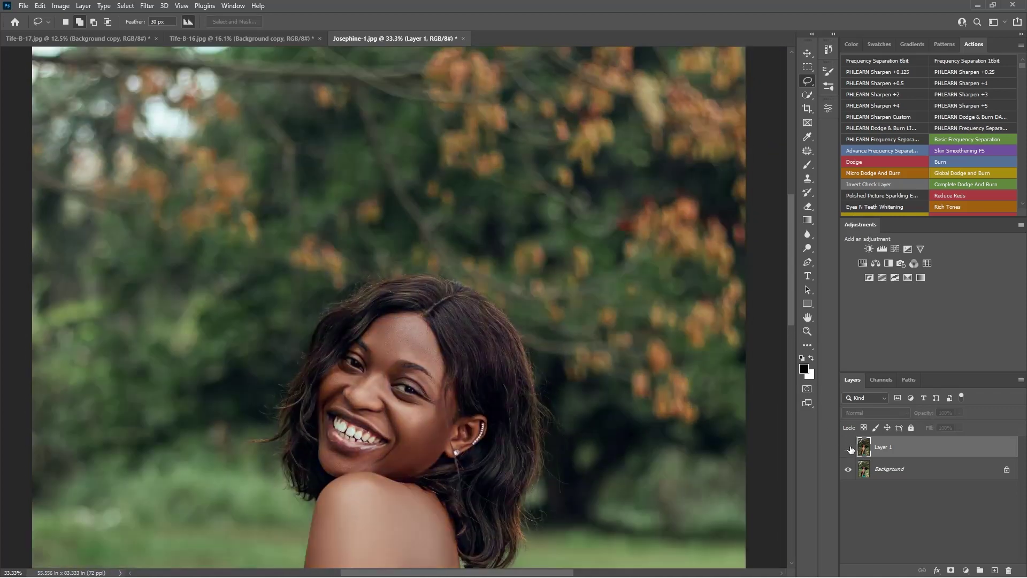
click(849, 446)
key(ctrl+0)
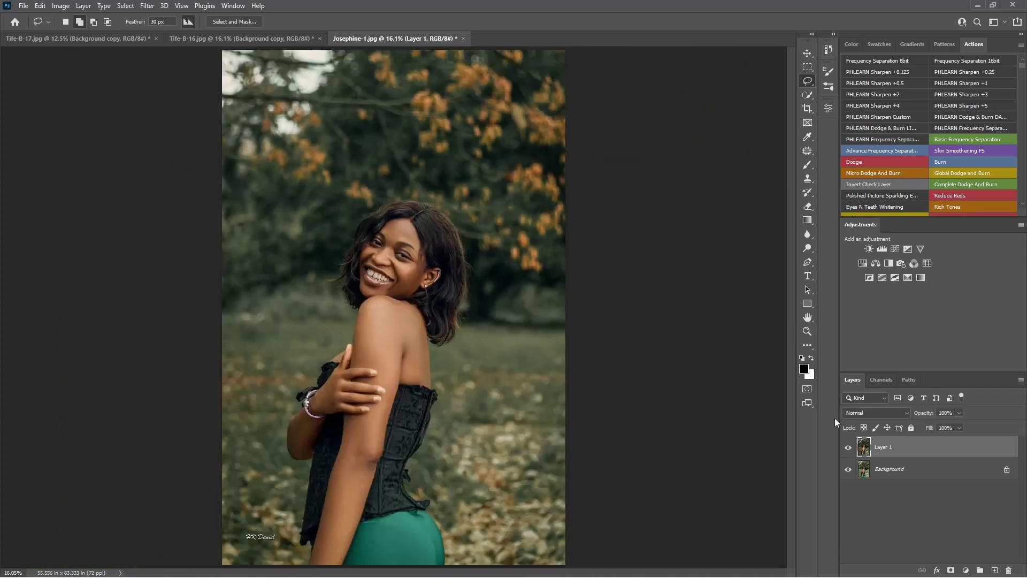